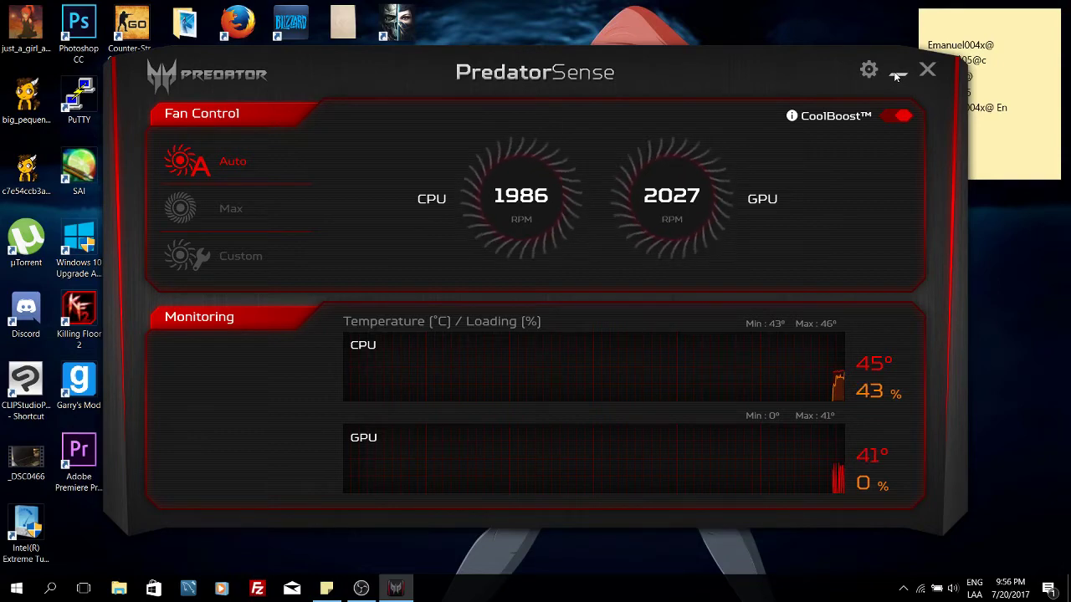
# Minimize the PredatorSense monitor and launch Minecraft from its desktop shortcut
pyautogui.click(894, 72)
pyautogui.click(245, 319)
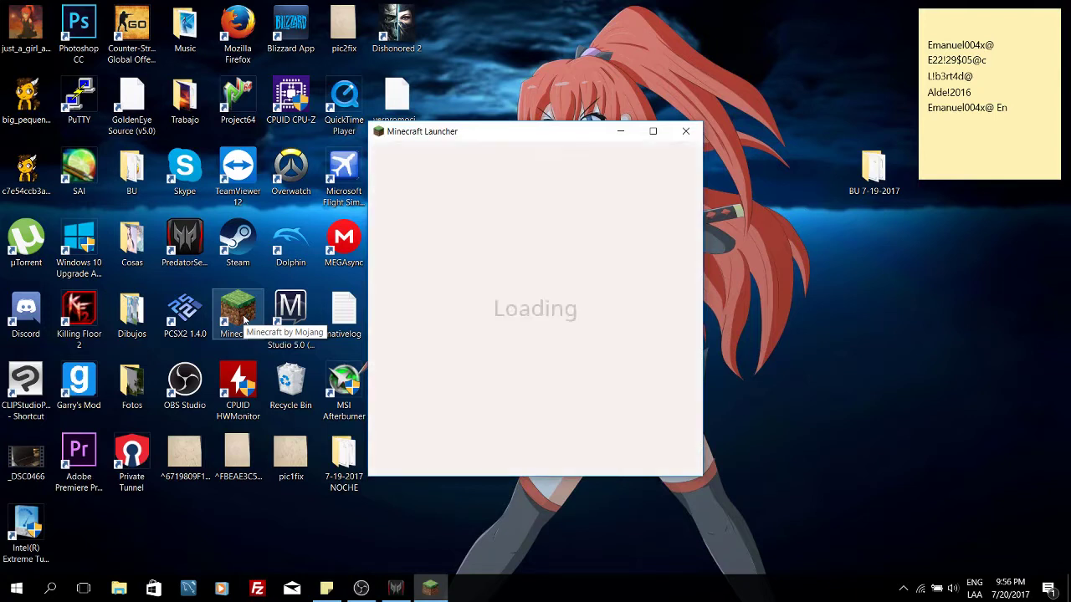
# Log in with the account password, re-entering it after the first attempt errors
pyautogui.click(483, 365)
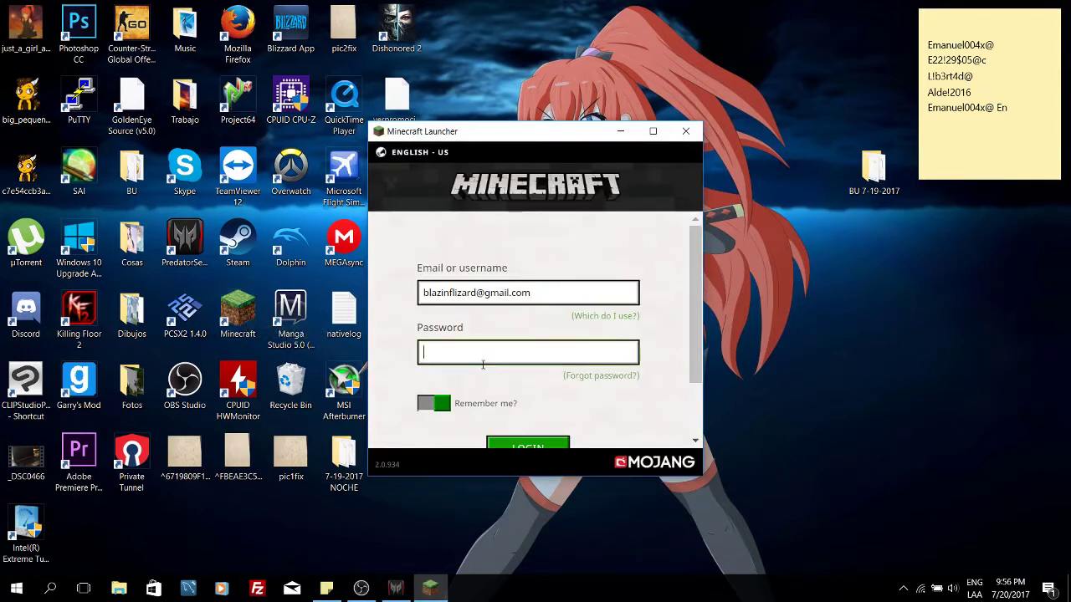
pyautogui.click(514, 444)
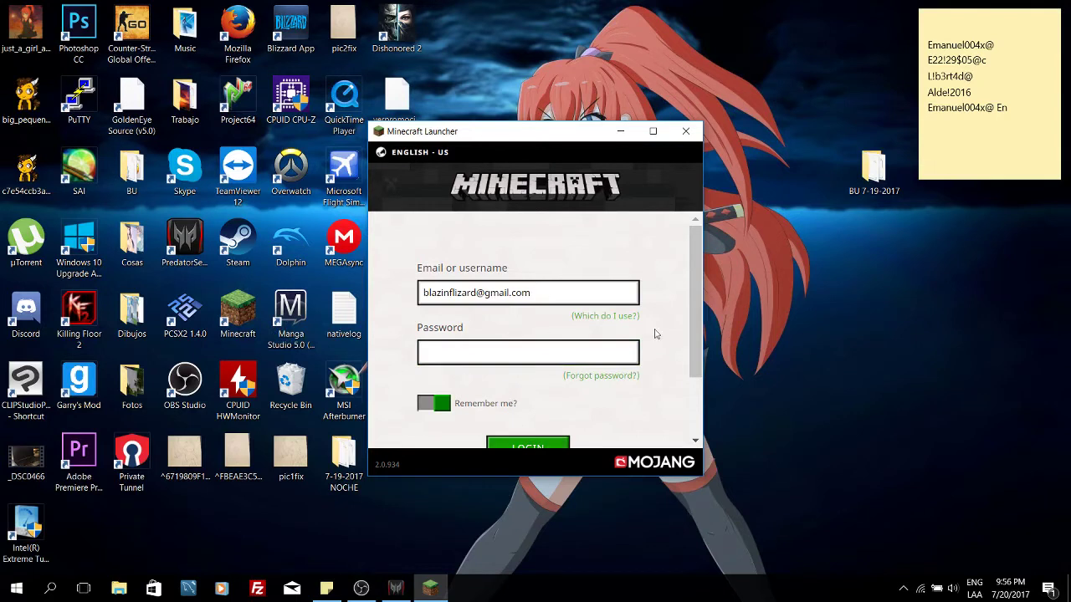
pyautogui.moveTo(701, 339); pyautogui.dragTo(699, 358)
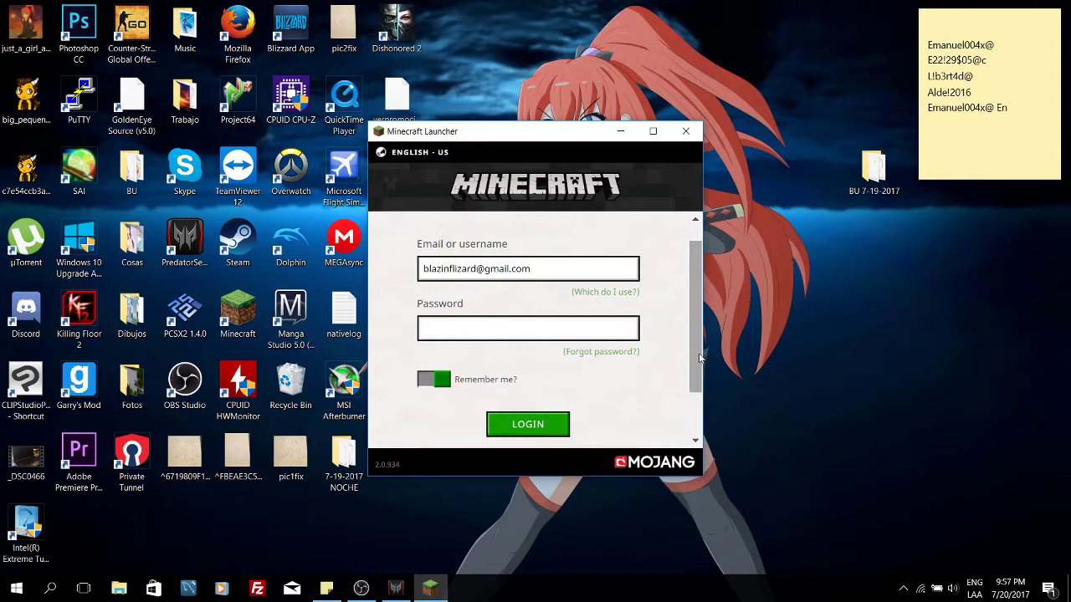
pyautogui.click(497, 330)
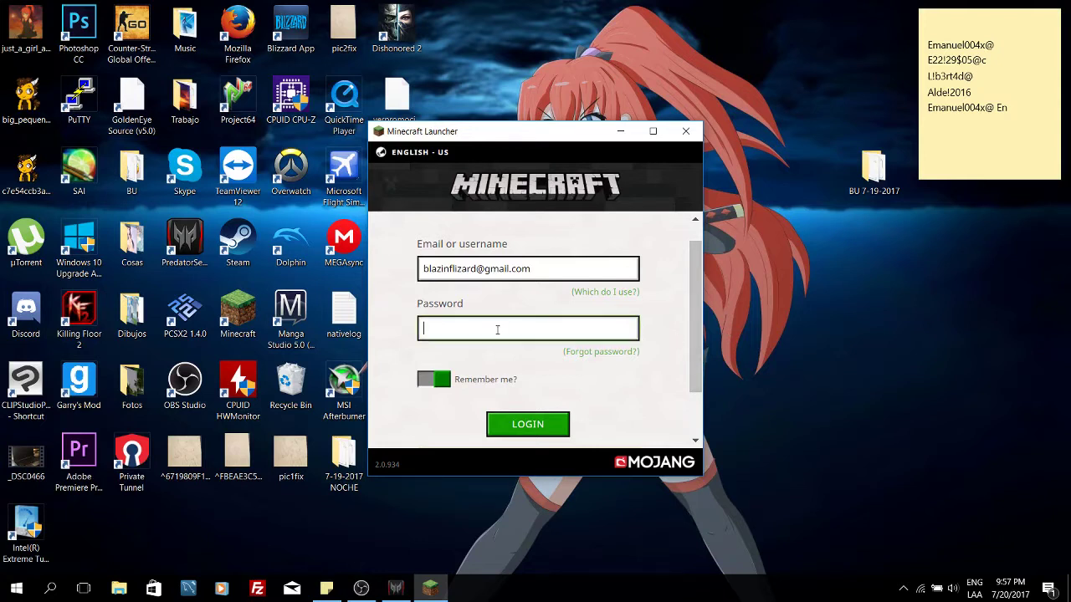
pyautogui.press('Return')
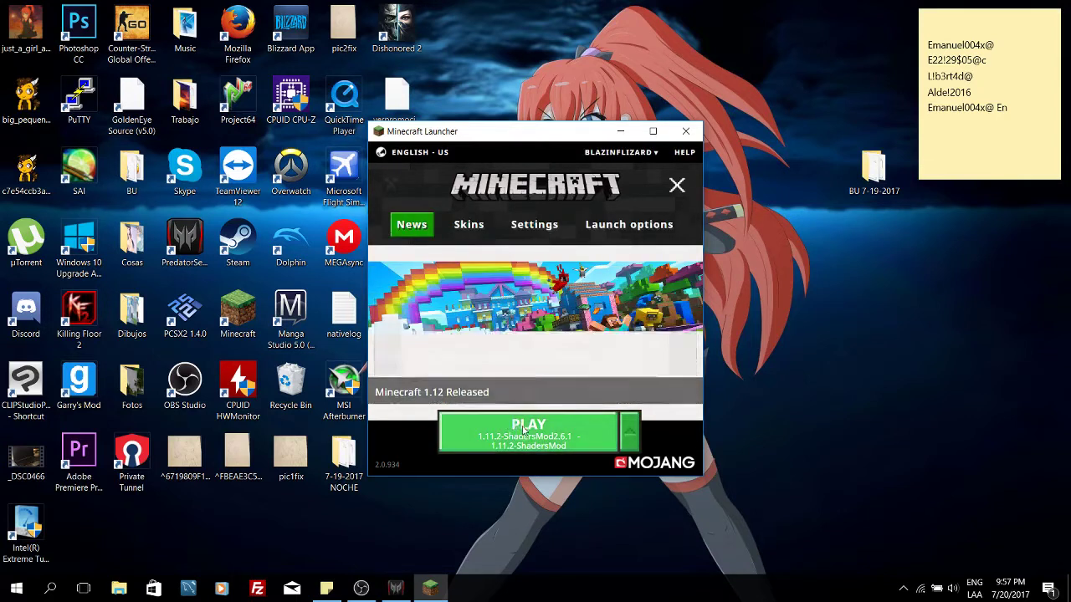
# Play the 1.11.2-ShadersMod profile, check PredatorSense temperatures, then close the Not Responding game window
pyautogui.click(528, 430)
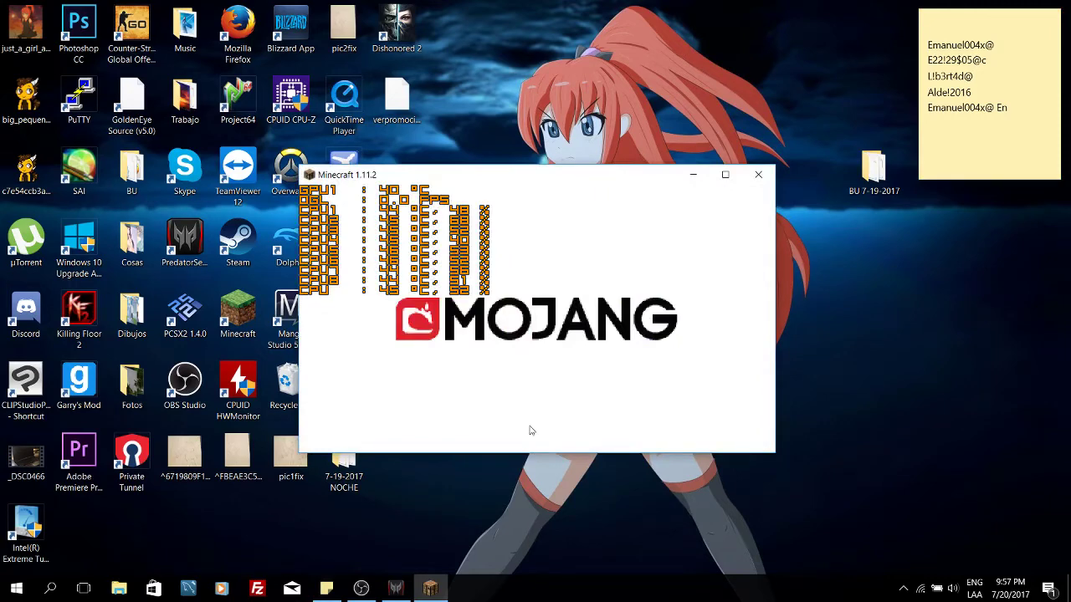
pyautogui.click(405, 591)
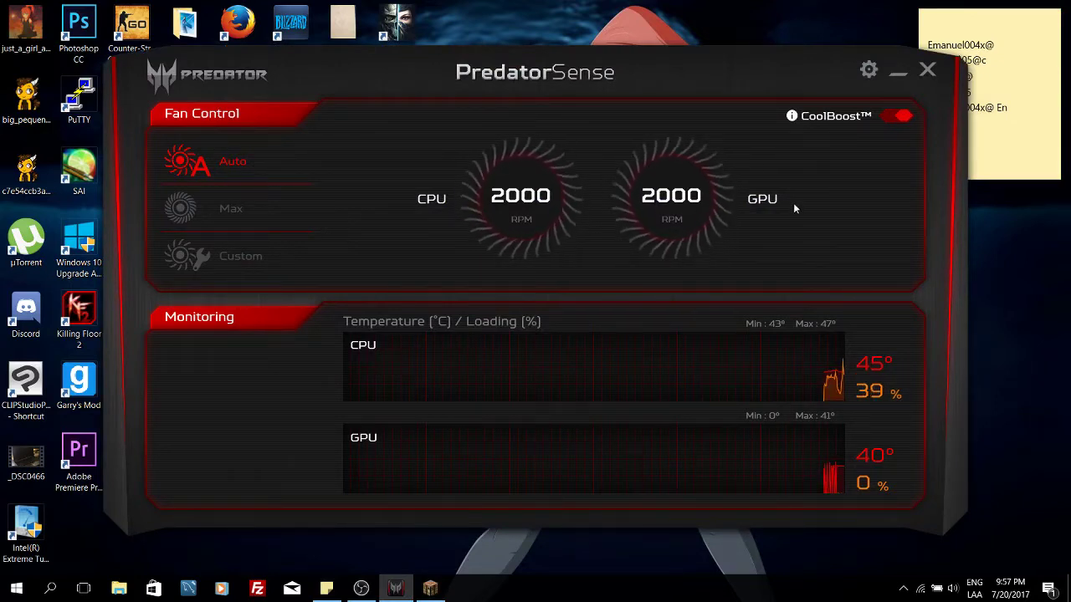
pyautogui.click(897, 77)
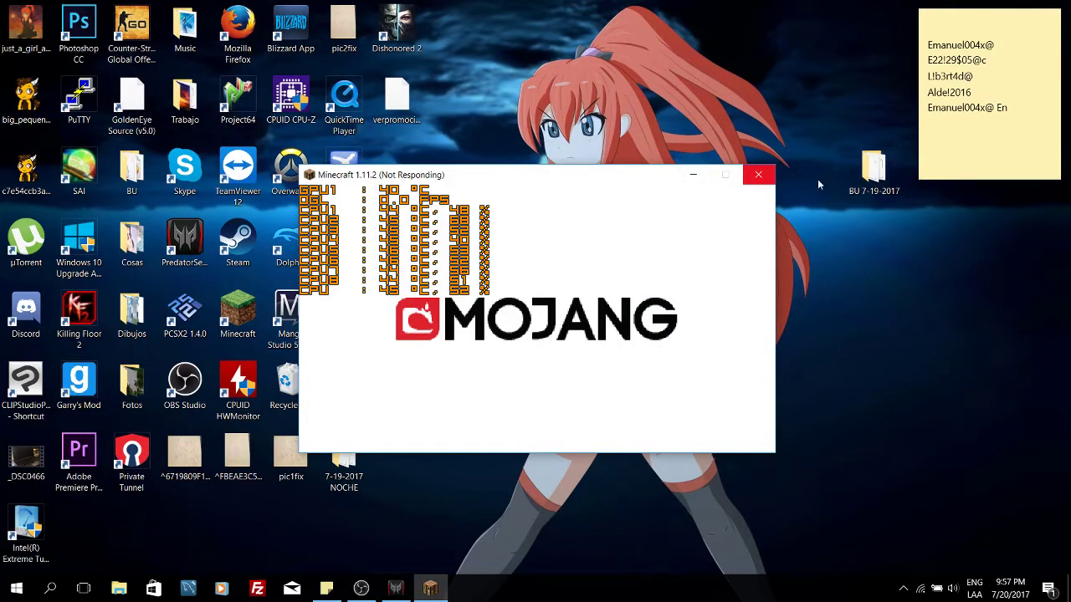
pyautogui.click(765, 180)
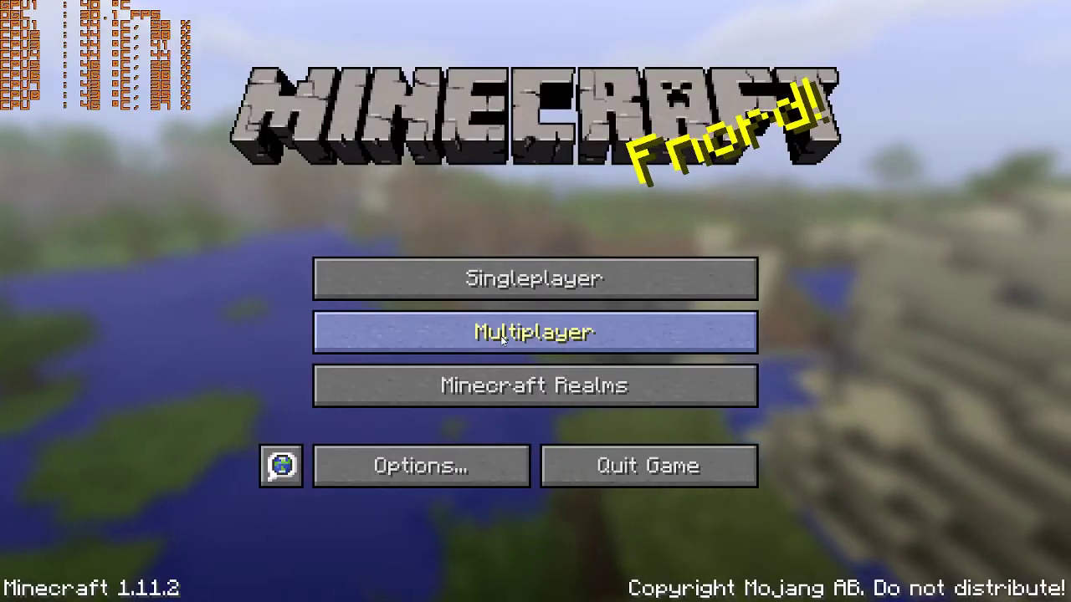
# Visit Multiplayer, cancel back, and allow Java through the firewall on private and public networks
pyautogui.click(501, 335)
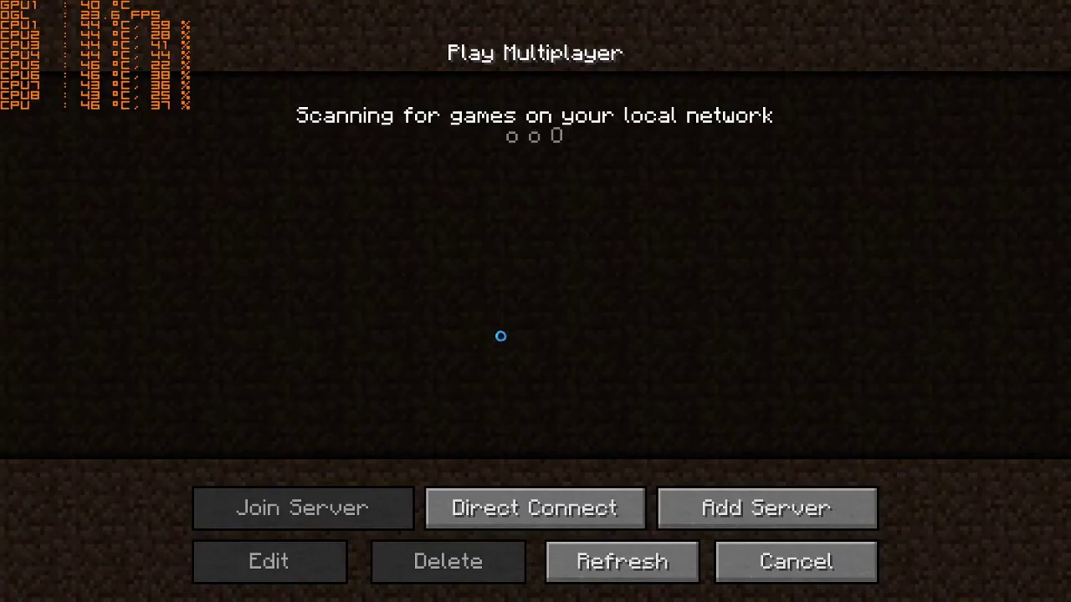
pyautogui.click(726, 554)
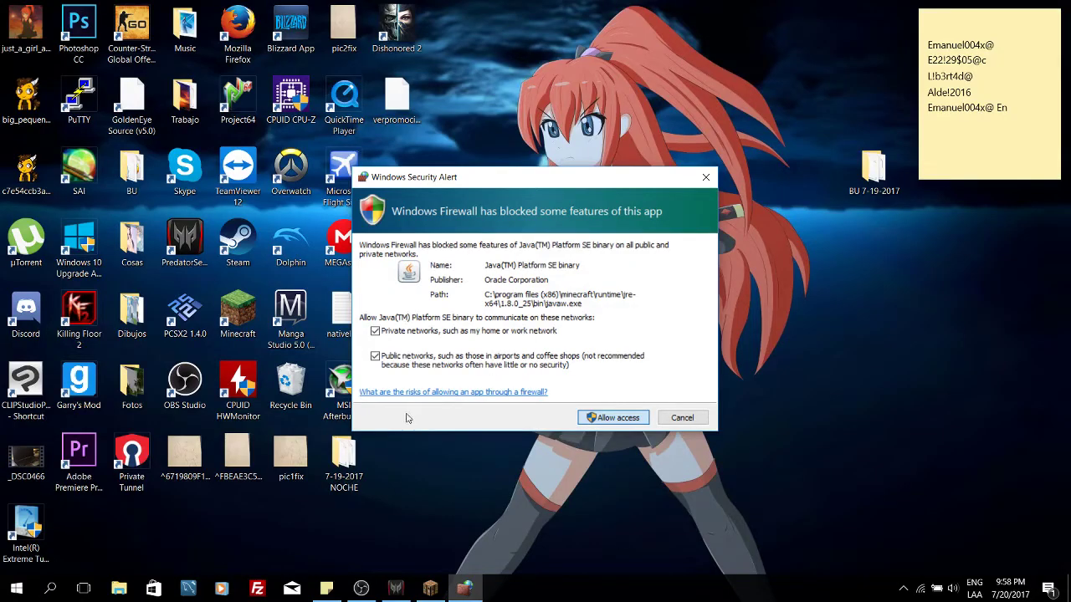
pyautogui.click(615, 419)
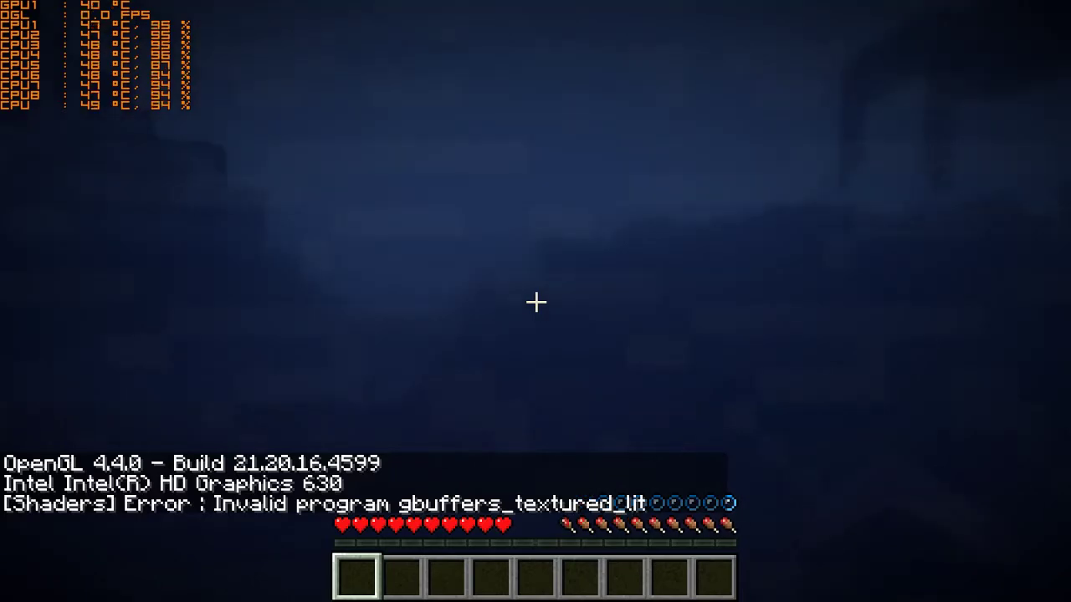
# Check the inventory, then swim toward the tree island and look around the dusk lakeside
pyautogui.press('e')
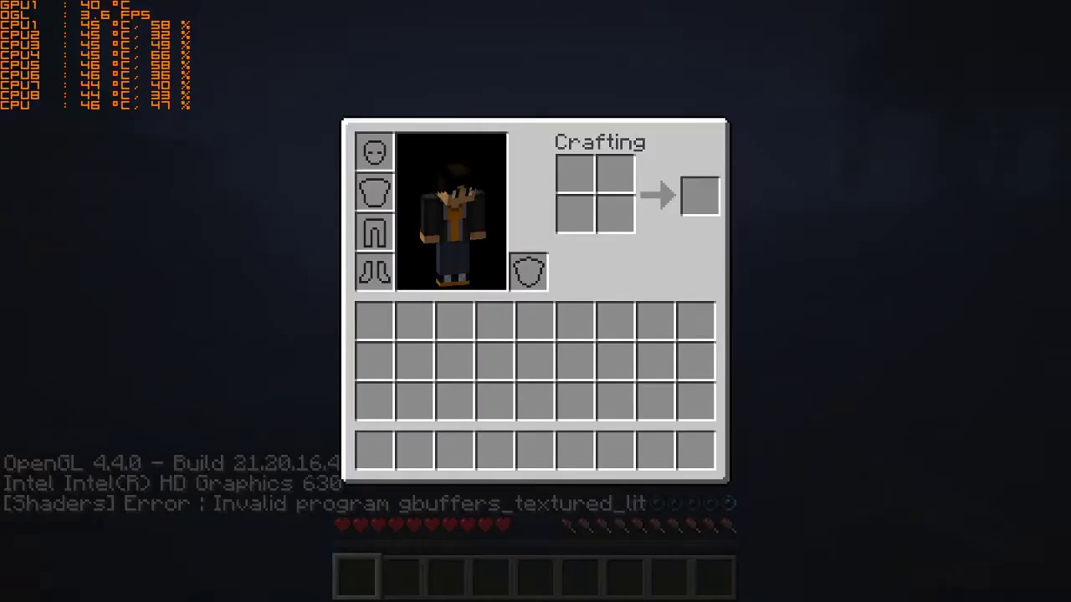
pyautogui.press('e')
pyautogui.press('w')
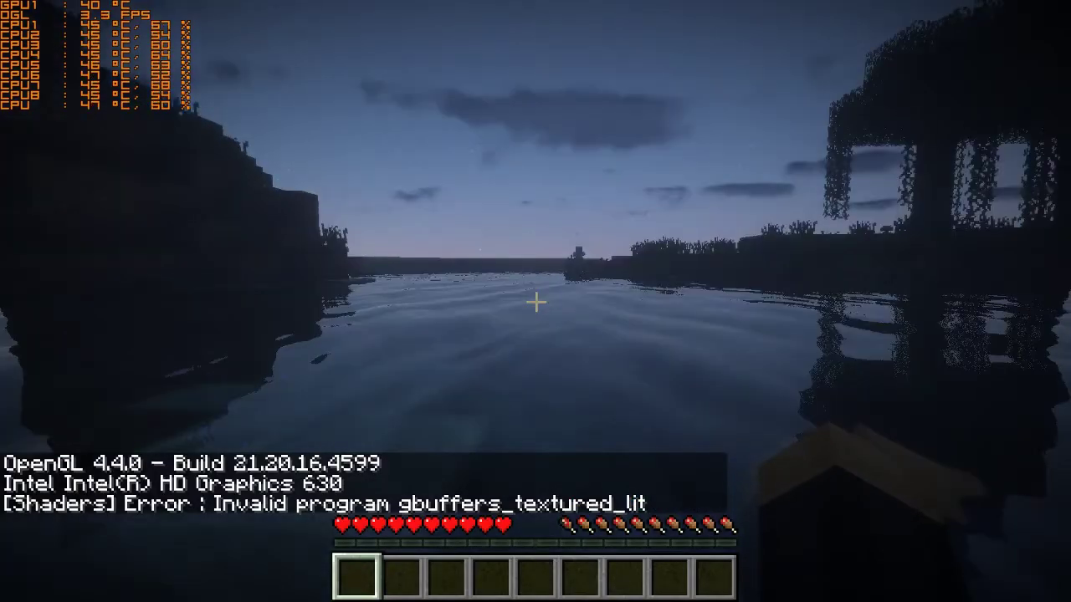
pyautogui.press('w')
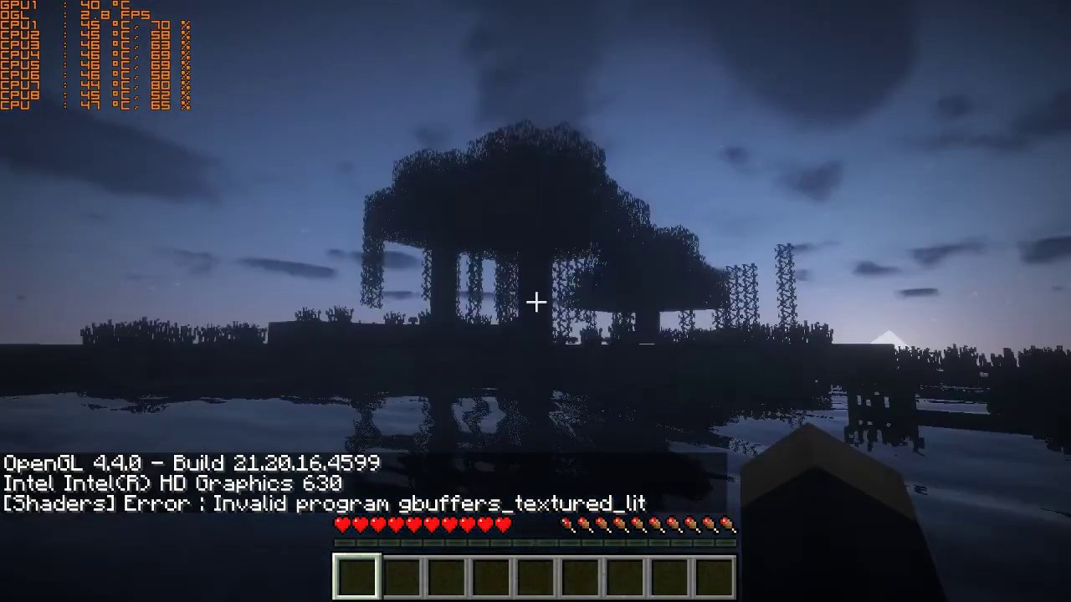
pyautogui.press('w')
pyautogui.press('w')
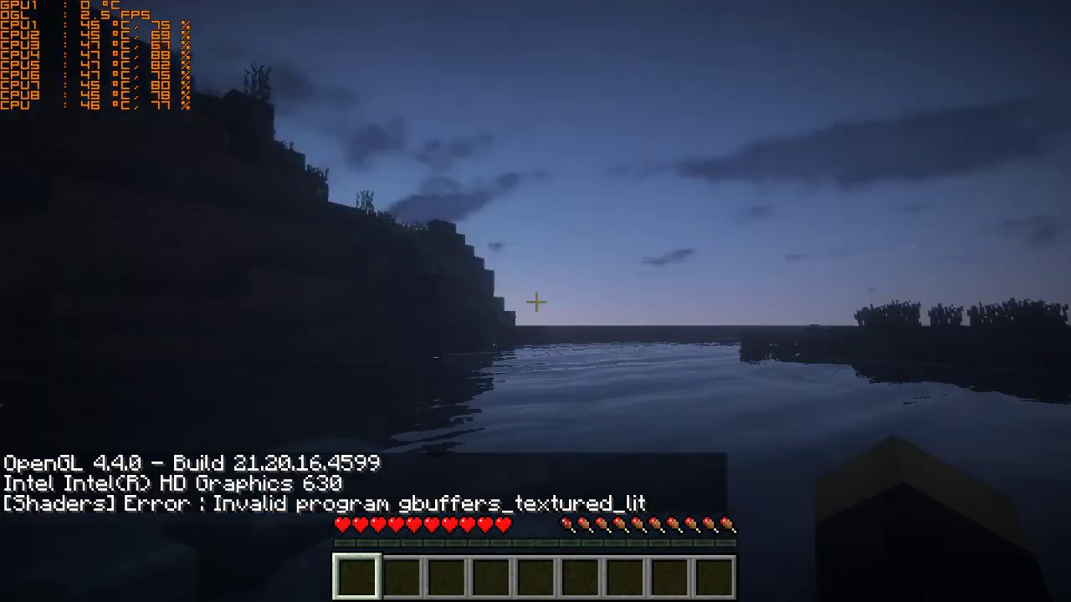
pyautogui.press('w')
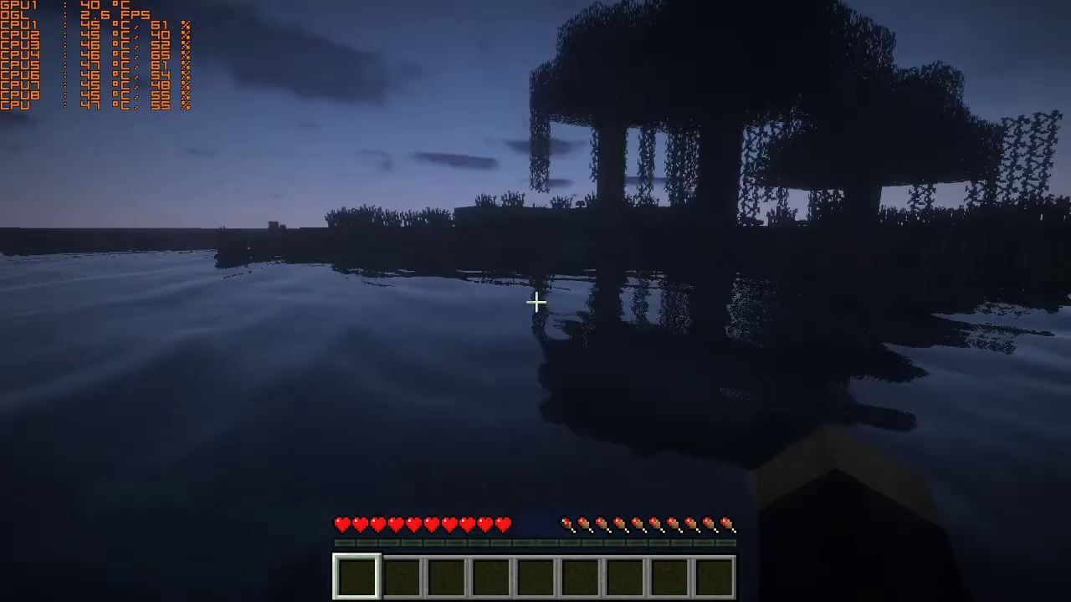
pyautogui.press('w')
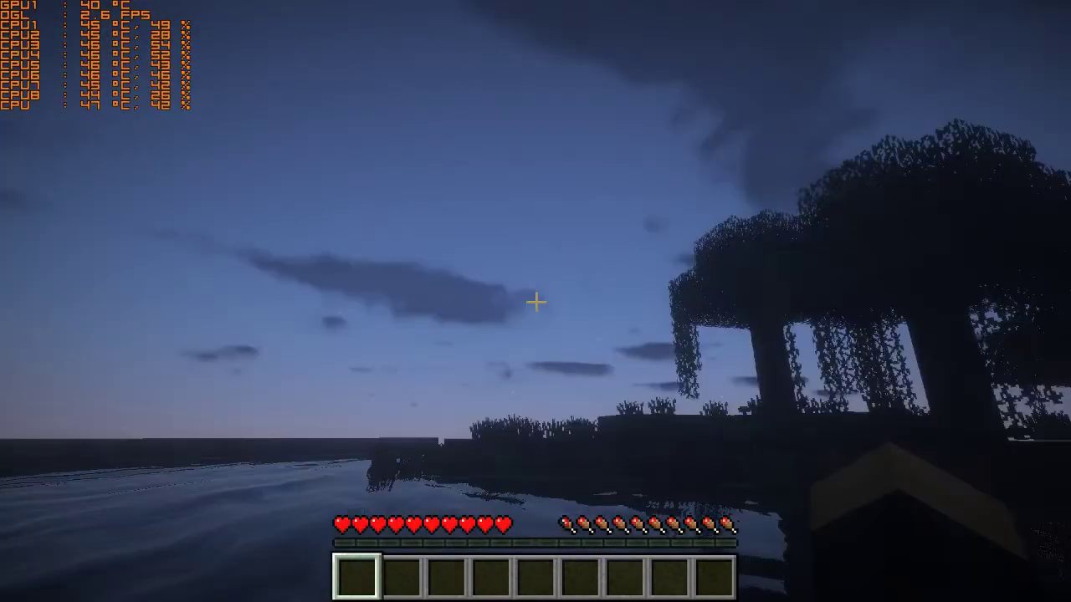
pyautogui.press('w')
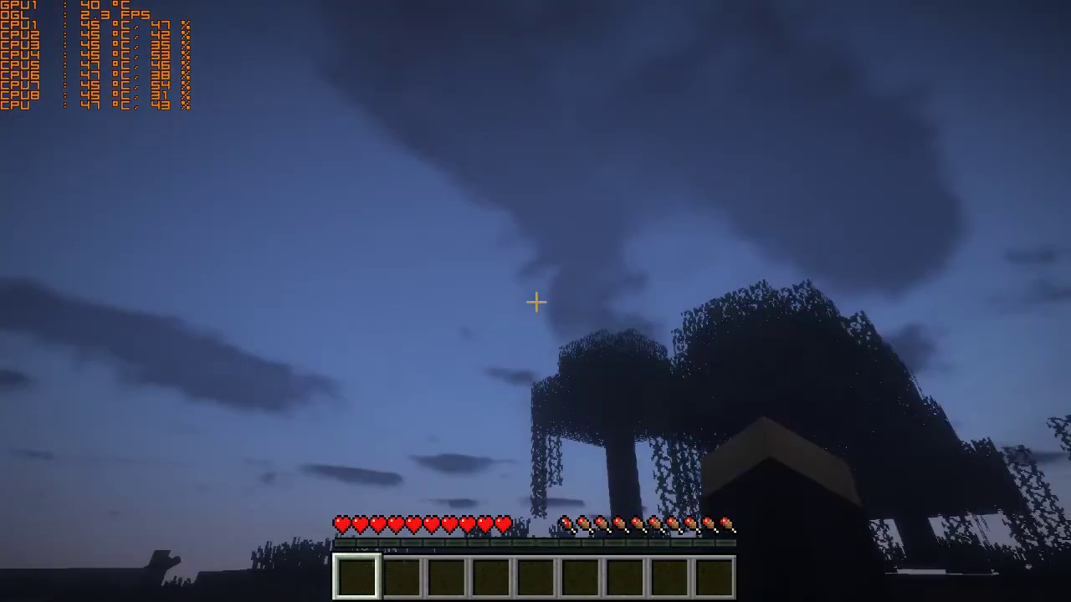
pyautogui.press('w')
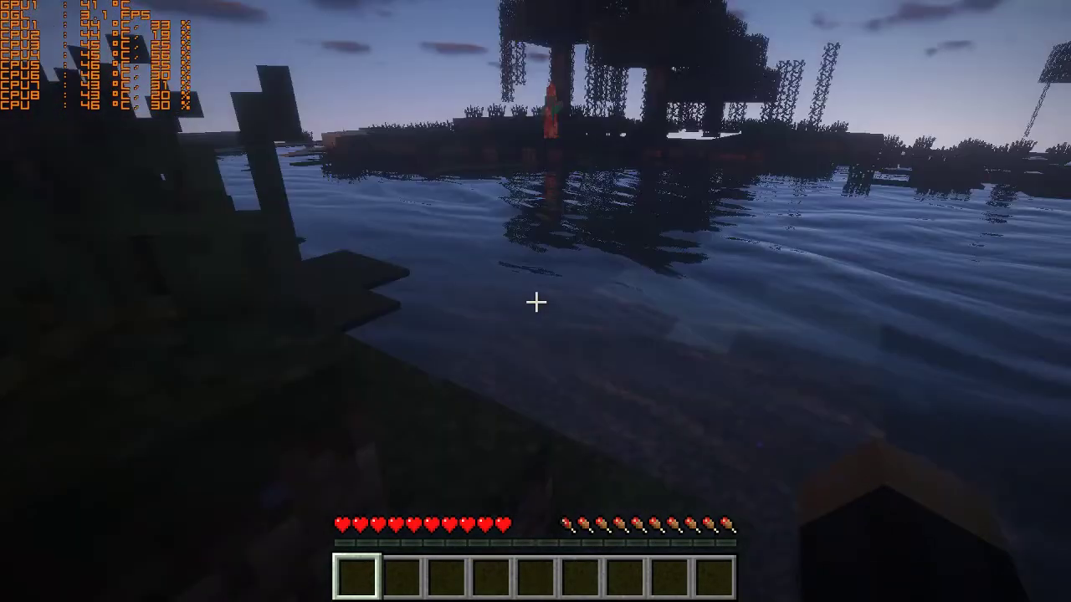
# Save and quit to the title screen, then quit the game
pyautogui.press('Escape')
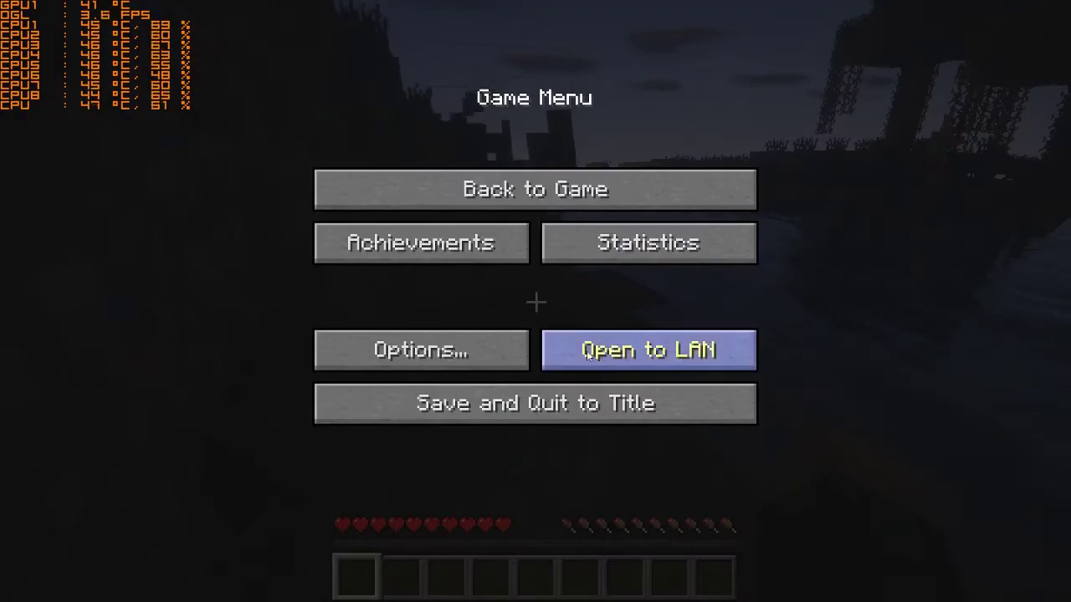
pyautogui.click(552, 406)
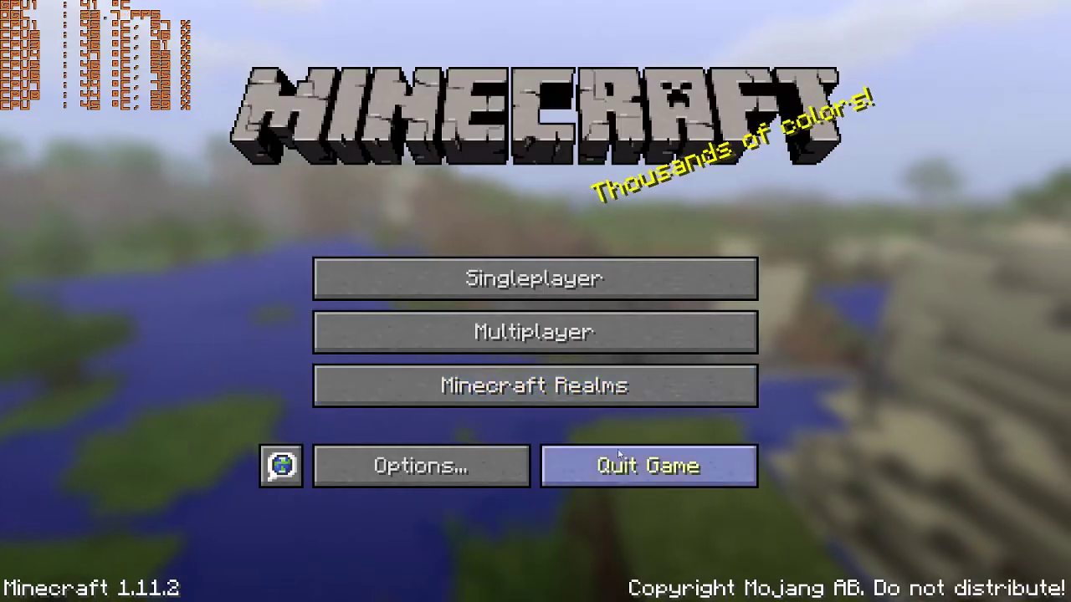
pyautogui.click(586, 467)
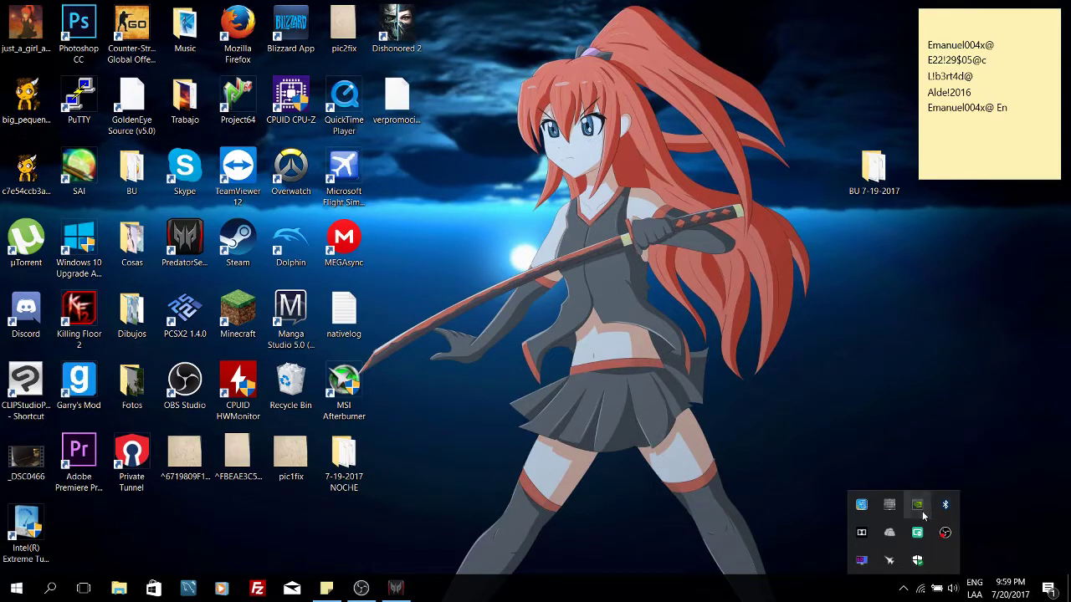
# Open NVIDIA Control Panel from the NVIDIA tray icon among the hidden icons
pyautogui.rightClick(918, 505)
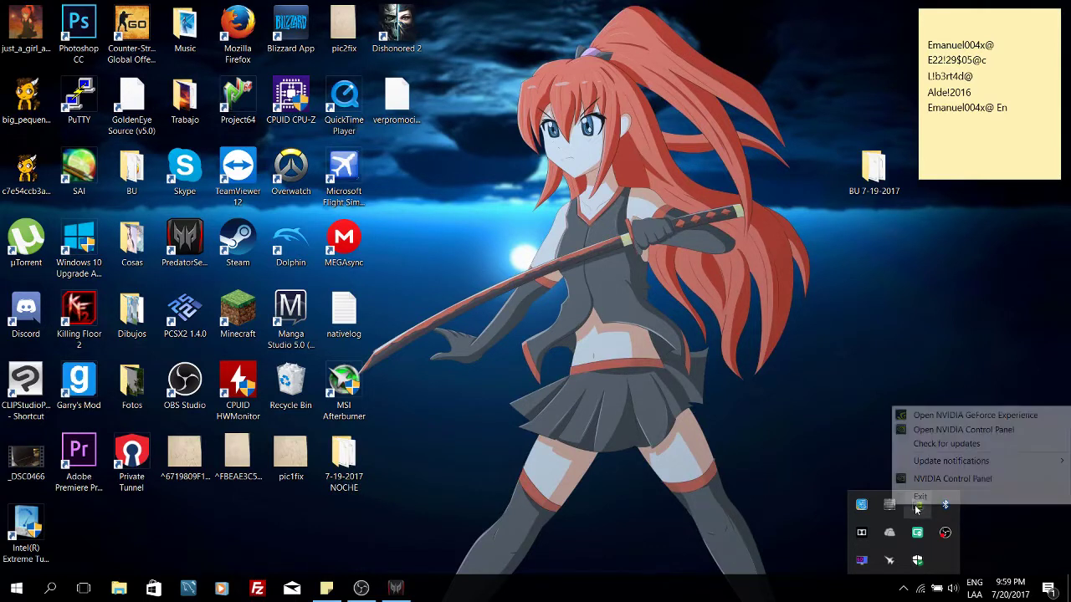
pyautogui.click(964, 431)
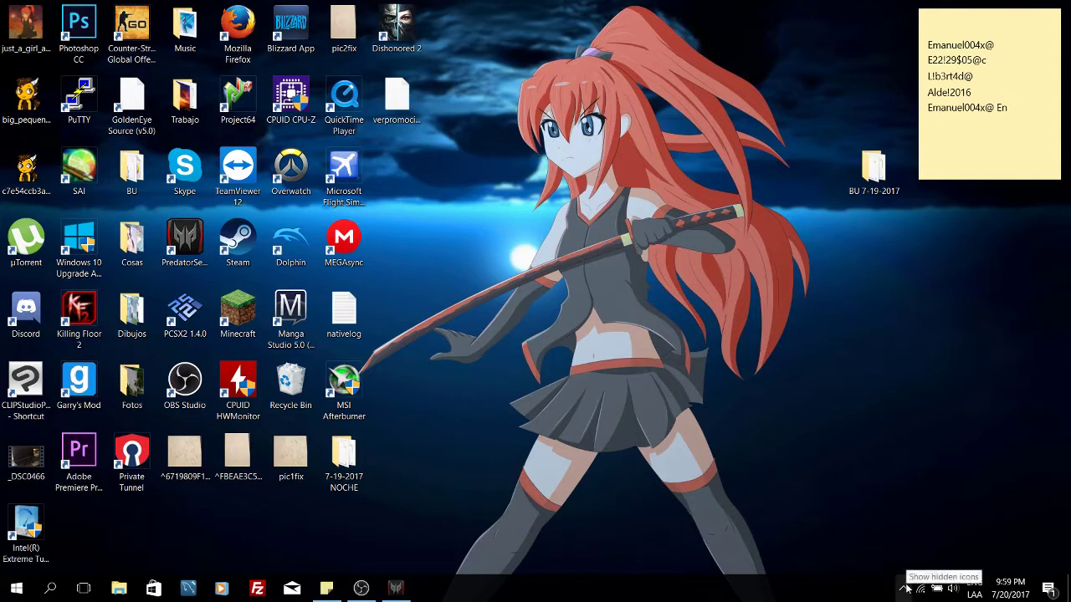
pyautogui.click(905, 588)
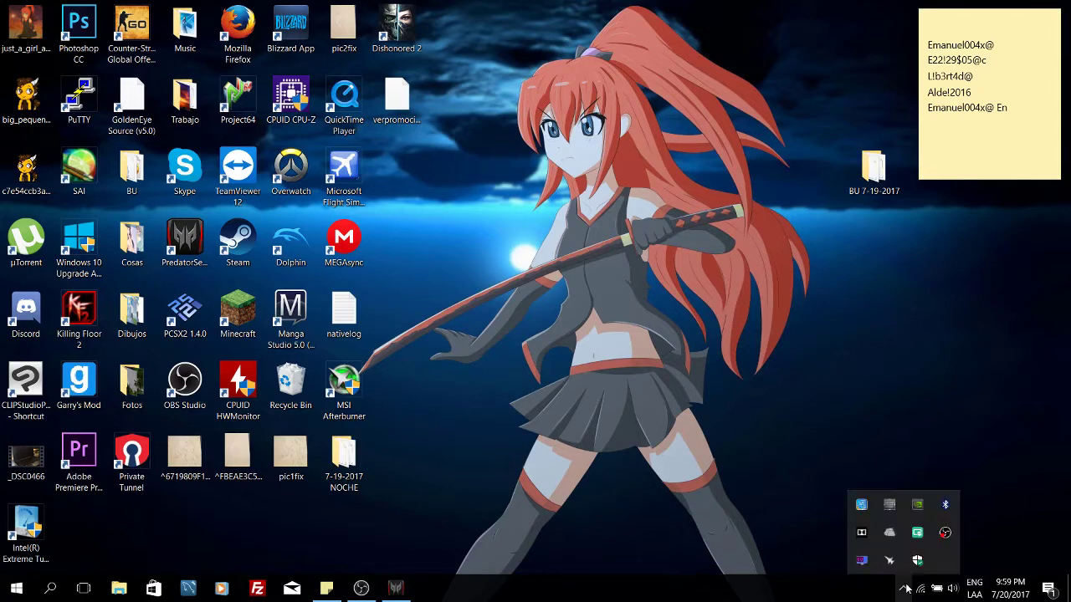
pyautogui.click(912, 505)
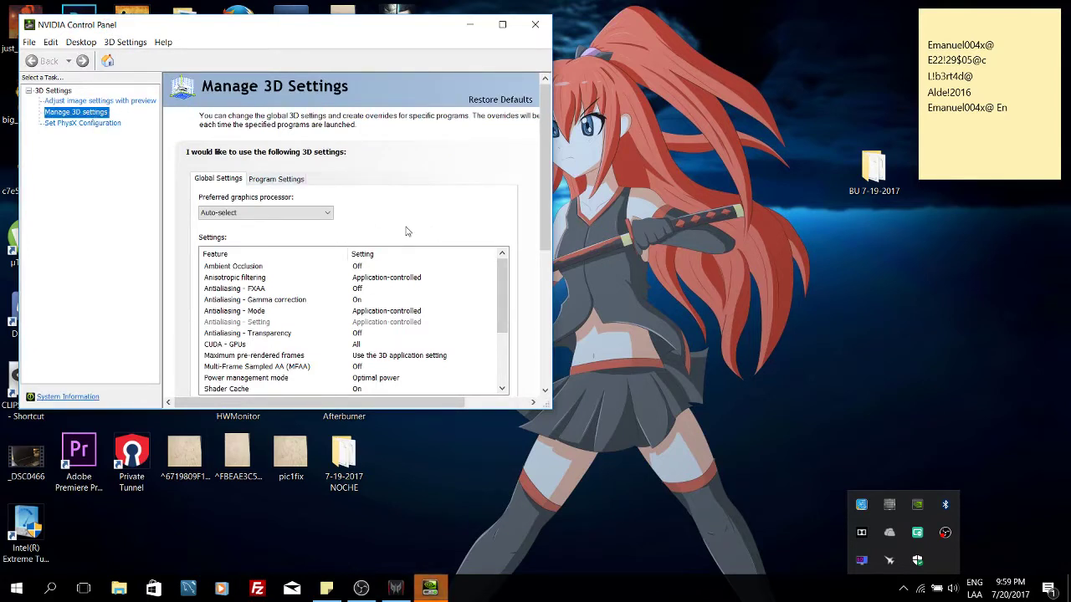
# Set the global Preferred graphics processor to High-performance NVIDIA processor and centre the window
pyautogui.click(328, 214)
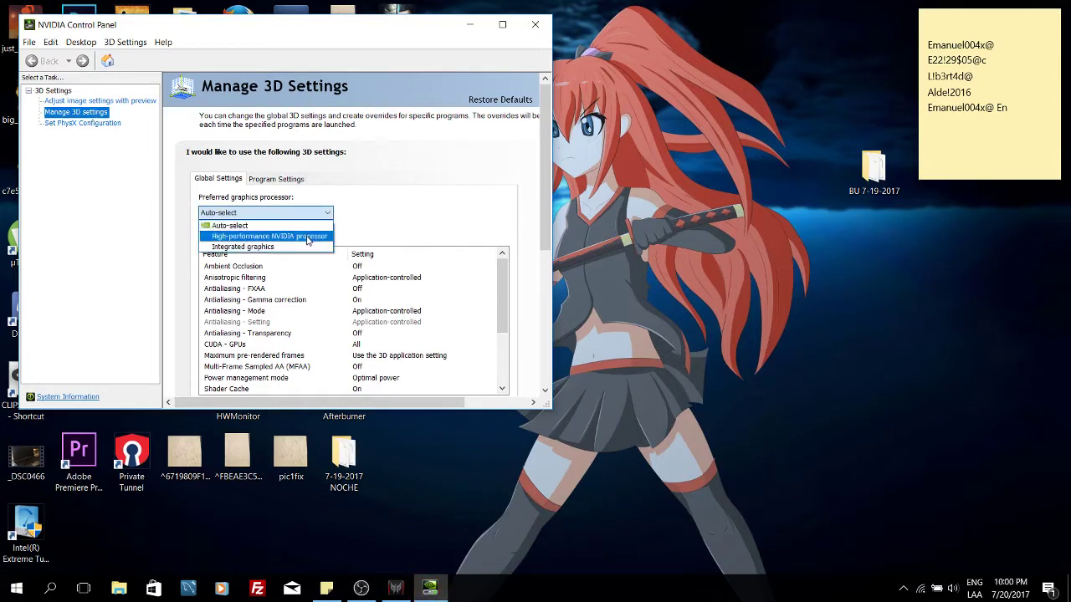
pyautogui.click(308, 239)
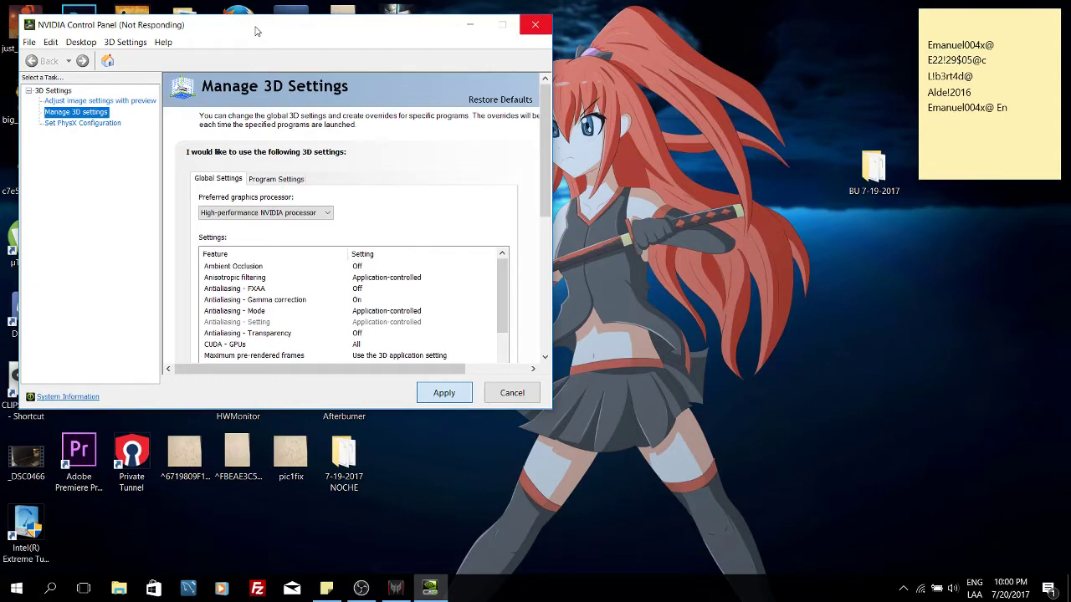
pyautogui.moveTo(266, 28); pyautogui.dragTo(430, 66)
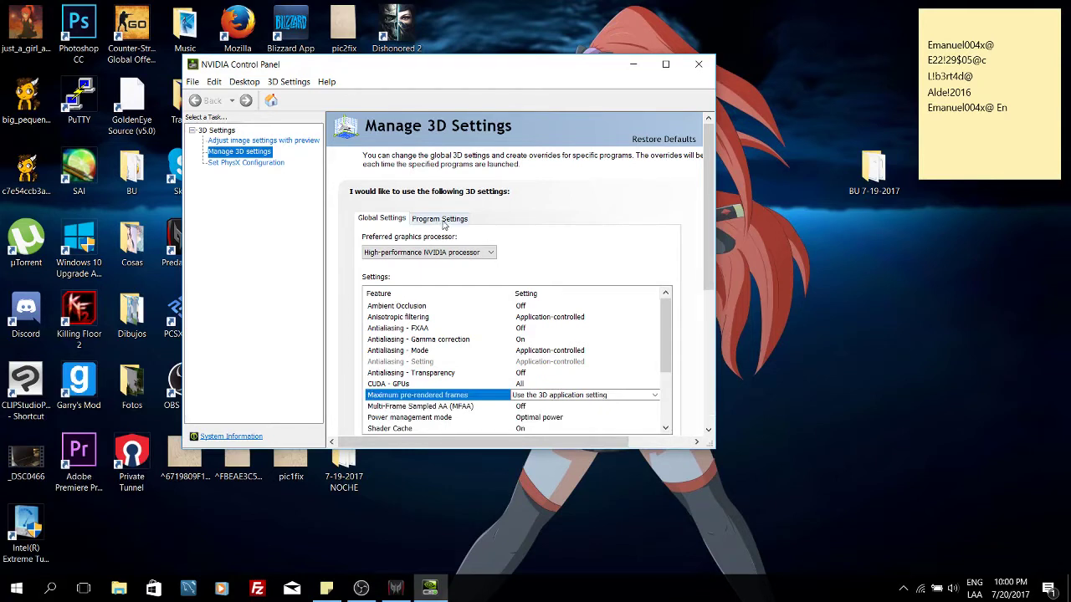
# On the Program Settings tab, select Minecraft (minecraftlauncher.exe) as the program to customize
pyautogui.click(444, 222)
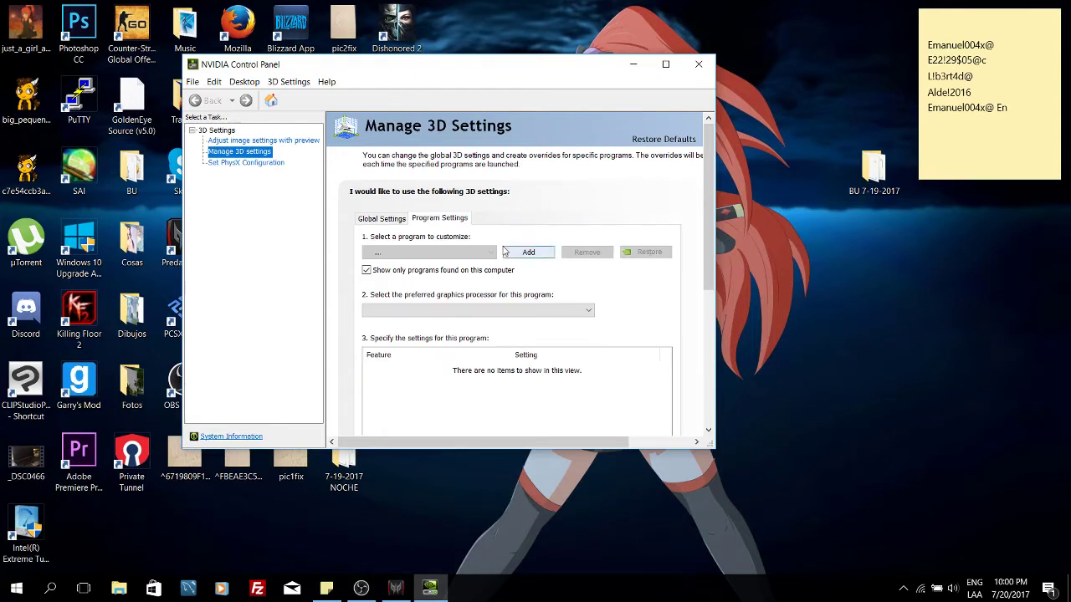
pyautogui.scroll(-1, 542, 259)
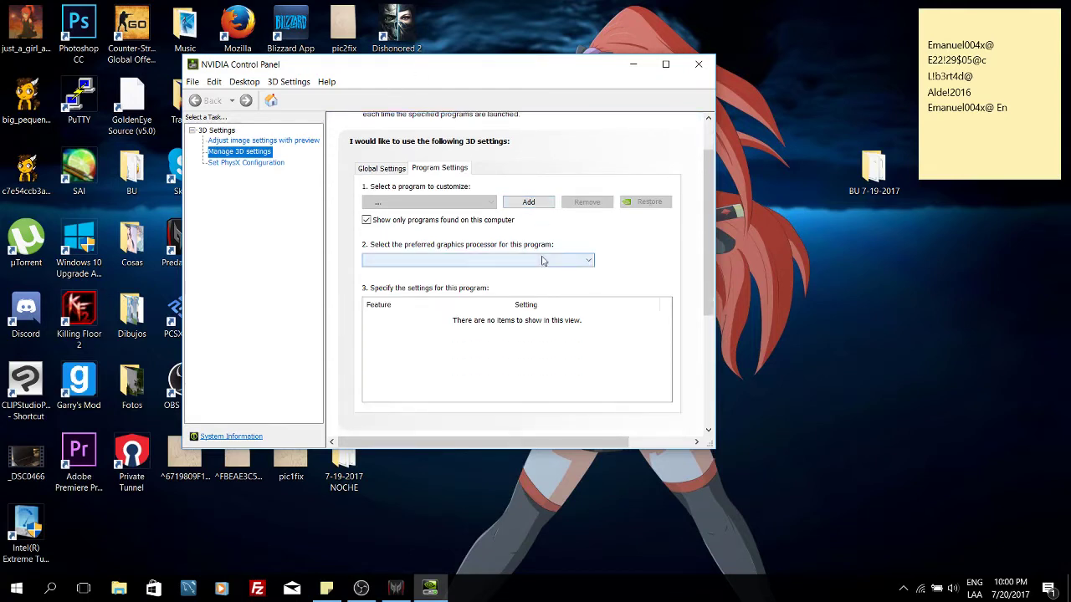
pyautogui.scroll(-1, 581, 256)
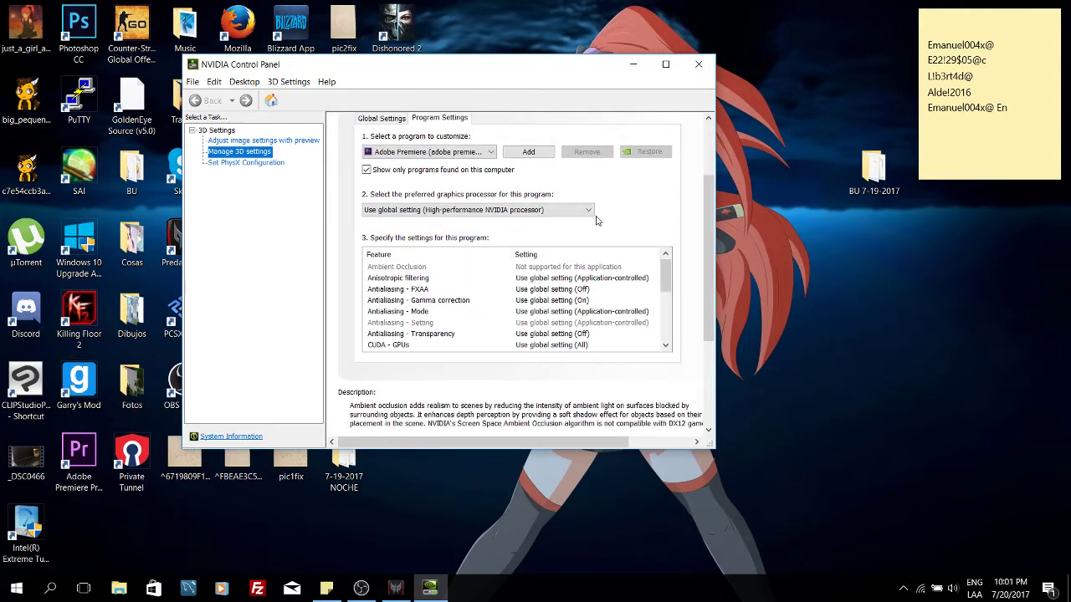
pyautogui.moveTo(667, 274); pyautogui.dragTo(665, 238)
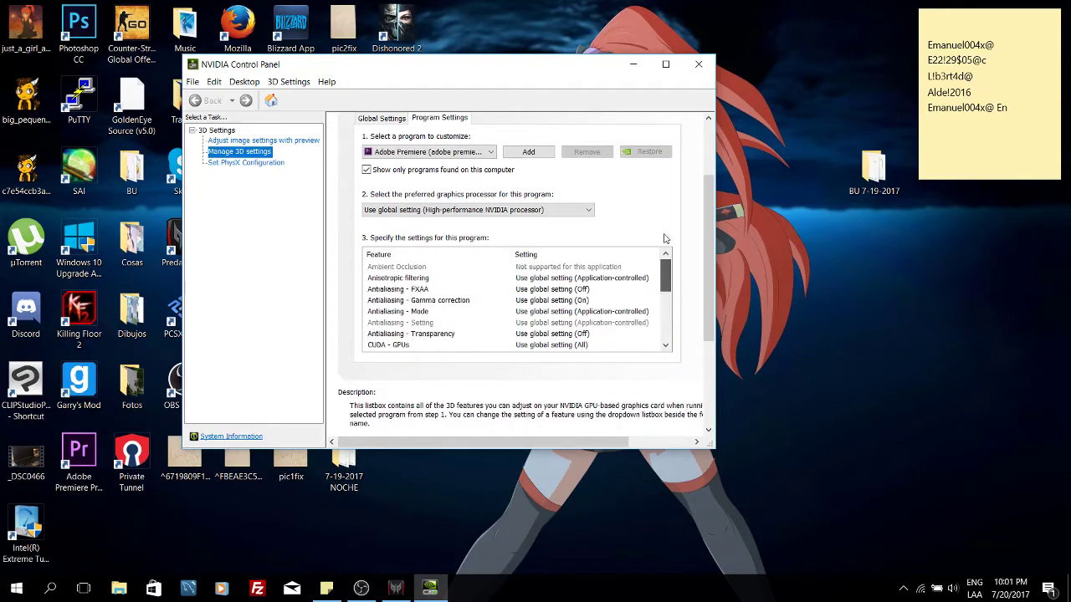
pyautogui.click(491, 154)
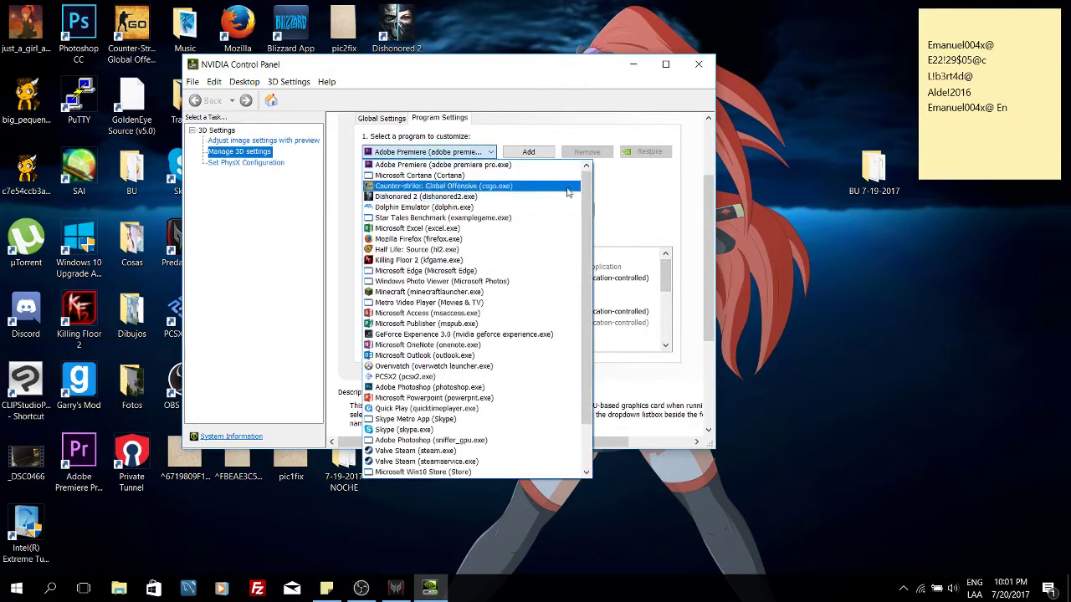
pyautogui.scroll(-2, 591, 423)
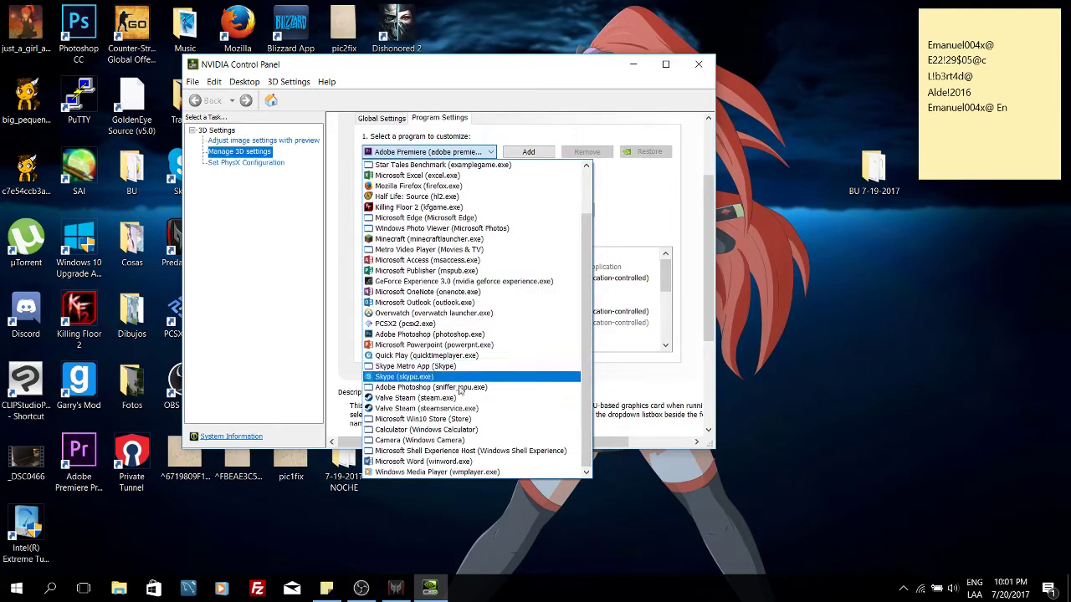
pyautogui.scroll(2, 423, 385)
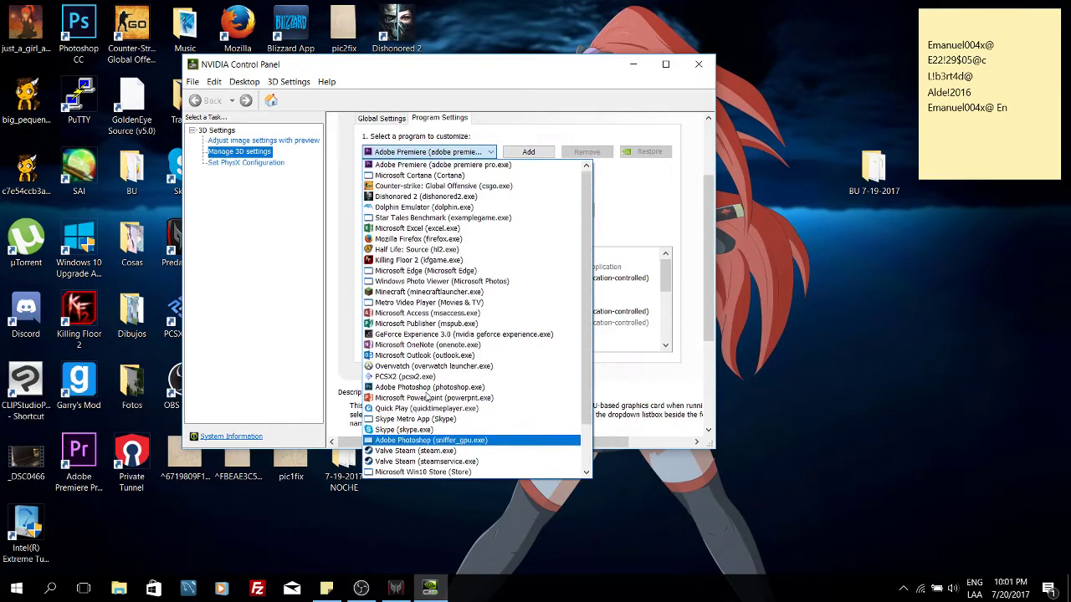
pyautogui.click(420, 292)
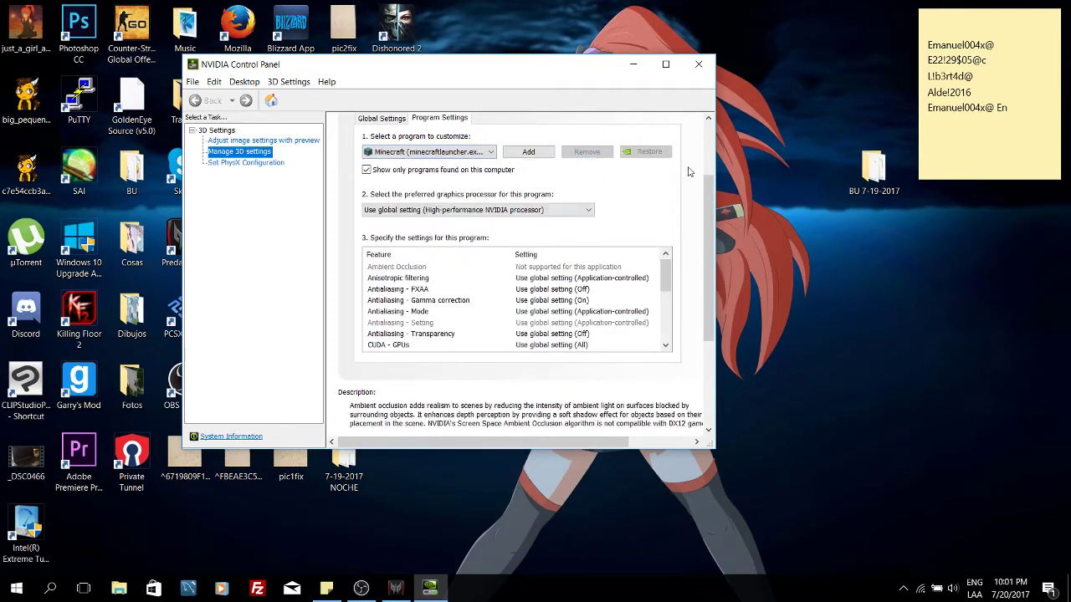
# Review Minecraft's graphics processor setting, then minimize the NVIDIA Control Panel
pyautogui.click(489, 151)
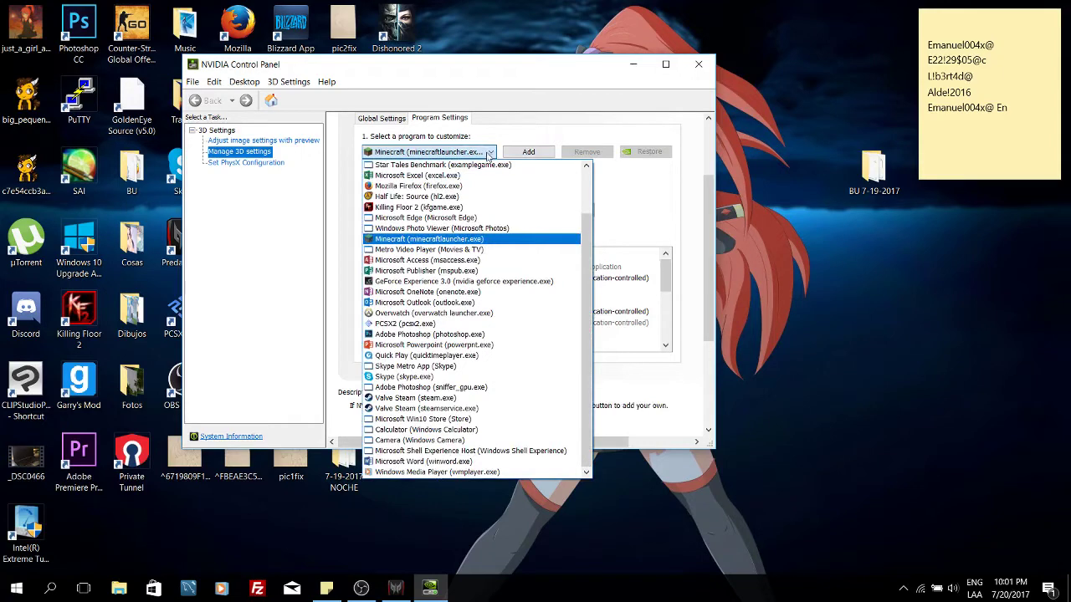
pyautogui.moveTo(585, 294)
pyautogui.mouseDown()
pyautogui.moveTo(585, 251)
pyautogui.moveTo(585, 293)
pyautogui.mouseUp()
pyautogui.click(632, 65)
pyautogui.click(632, 65)
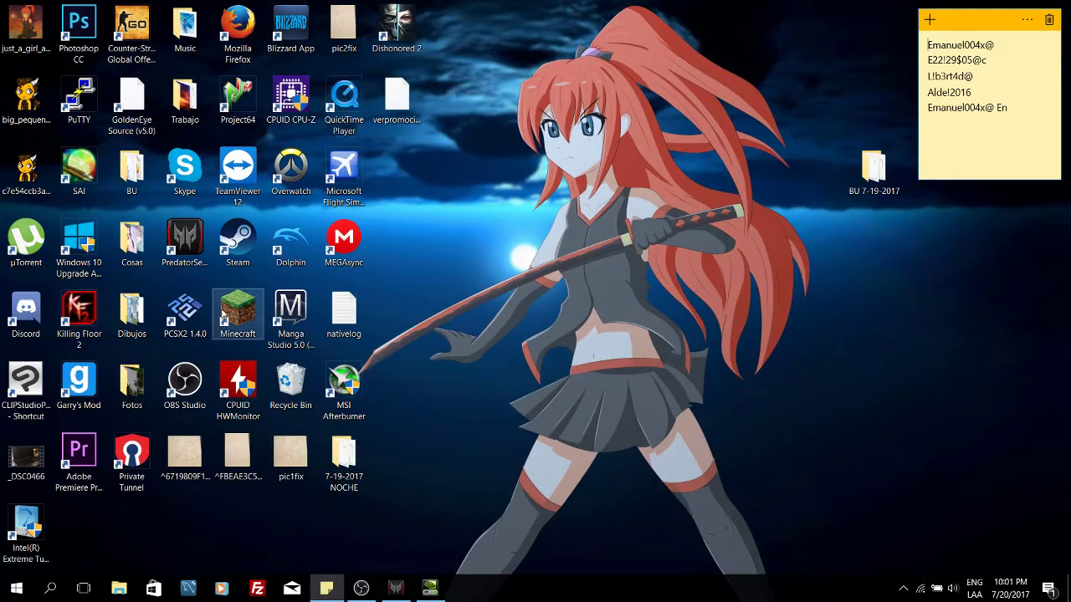
# Relaunch Minecraft, play the ShadersMod profile, and bring up PredatorSense while it loads
pyautogui.doubleClick(234, 314)
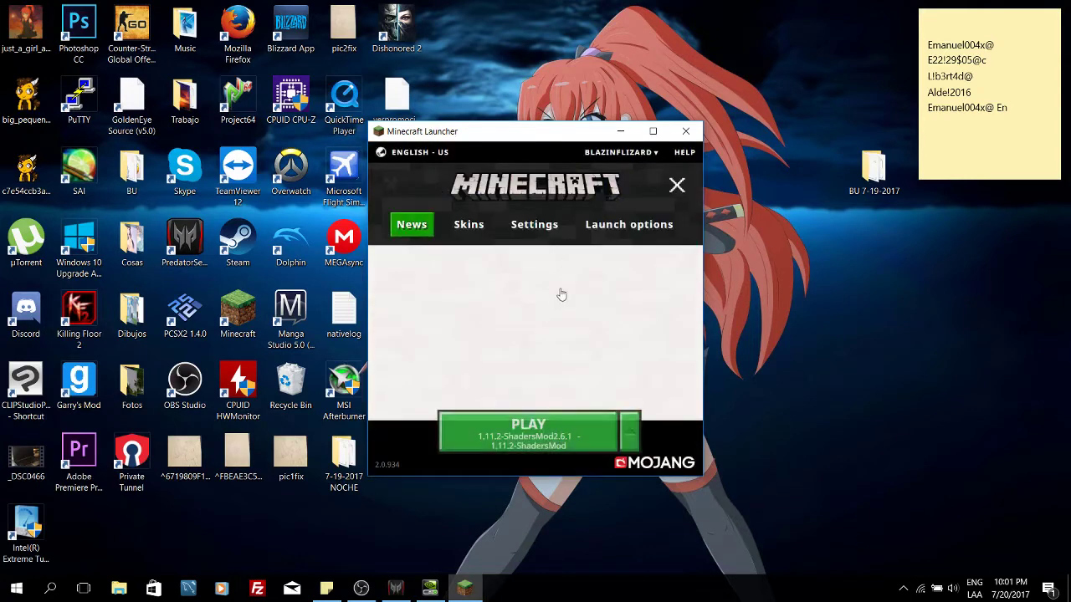
pyautogui.click(562, 425)
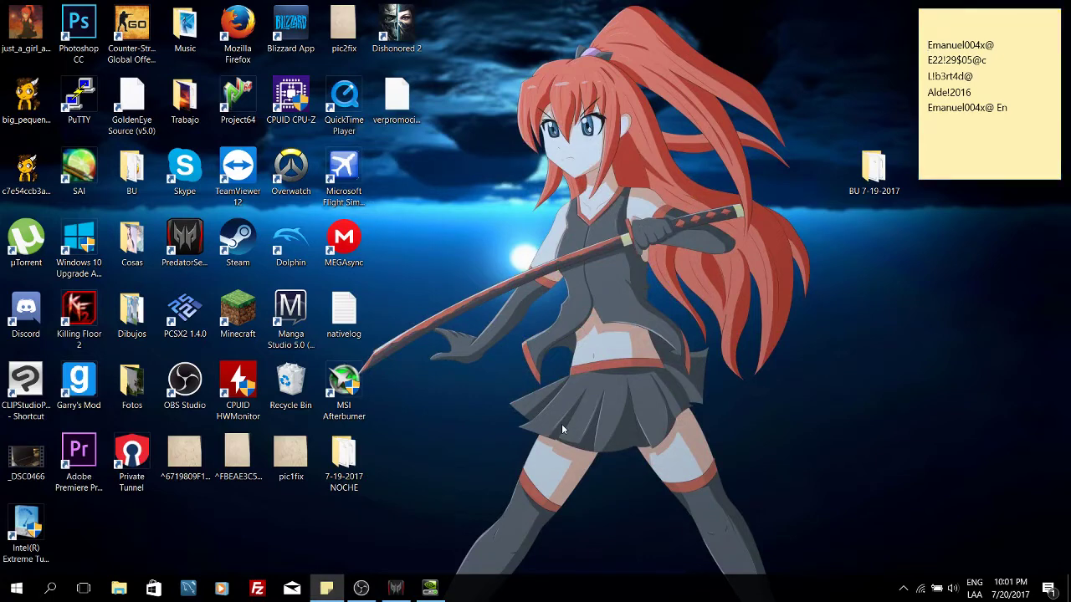
pyautogui.click(423, 590)
pyautogui.click(396, 589)
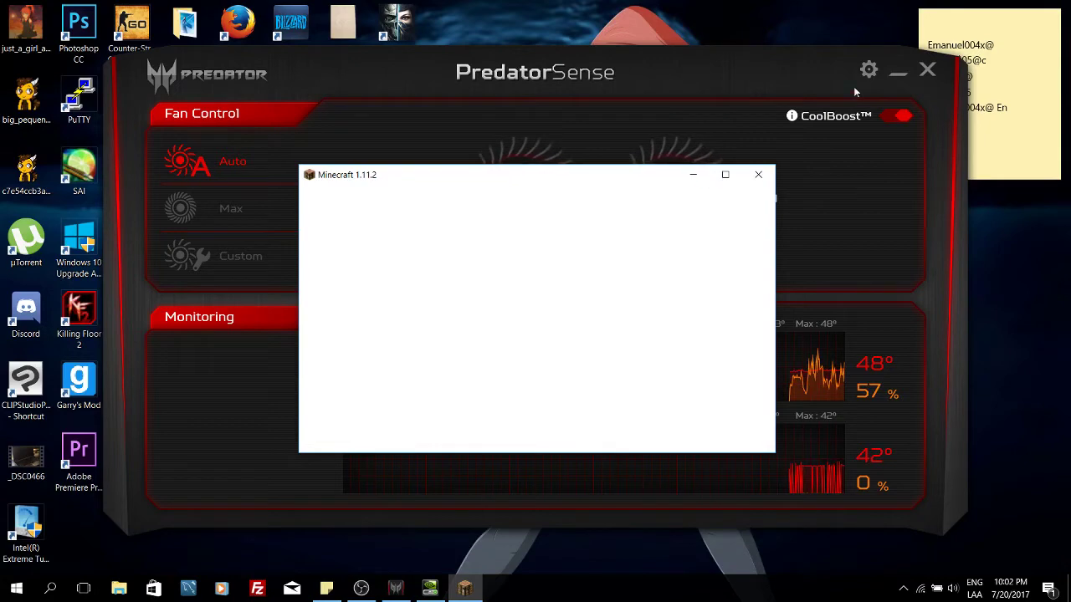
# Minimize PredatorSense to reveal the Minecraft 1.11.2 title menu
pyautogui.click(885, 78)
pyautogui.click(893, 74)
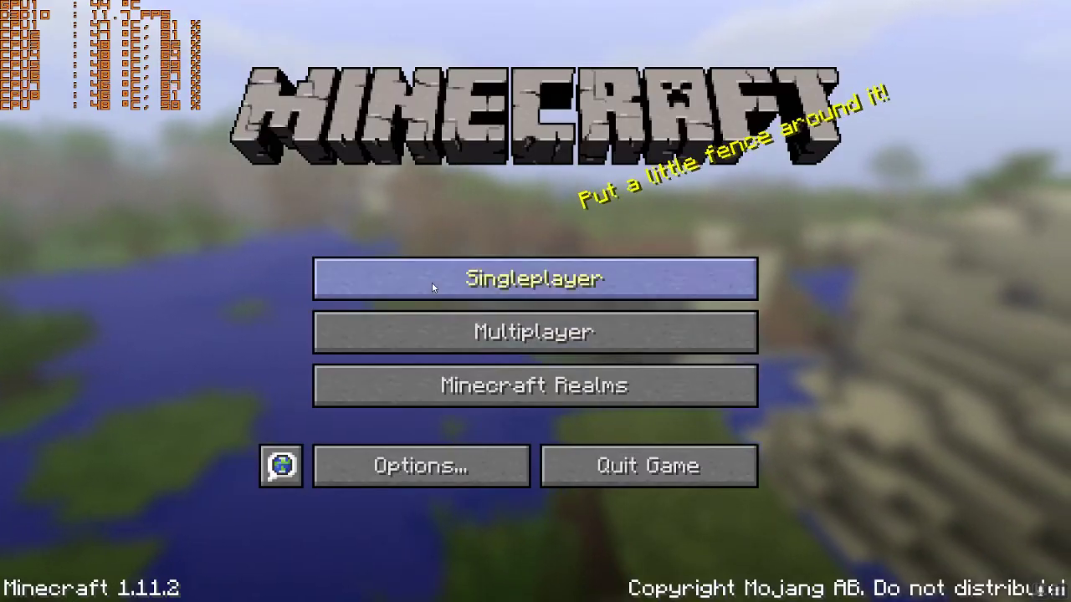
# Open the Singleplayer world list and load the Spoopy world
pyautogui.click(432, 281)
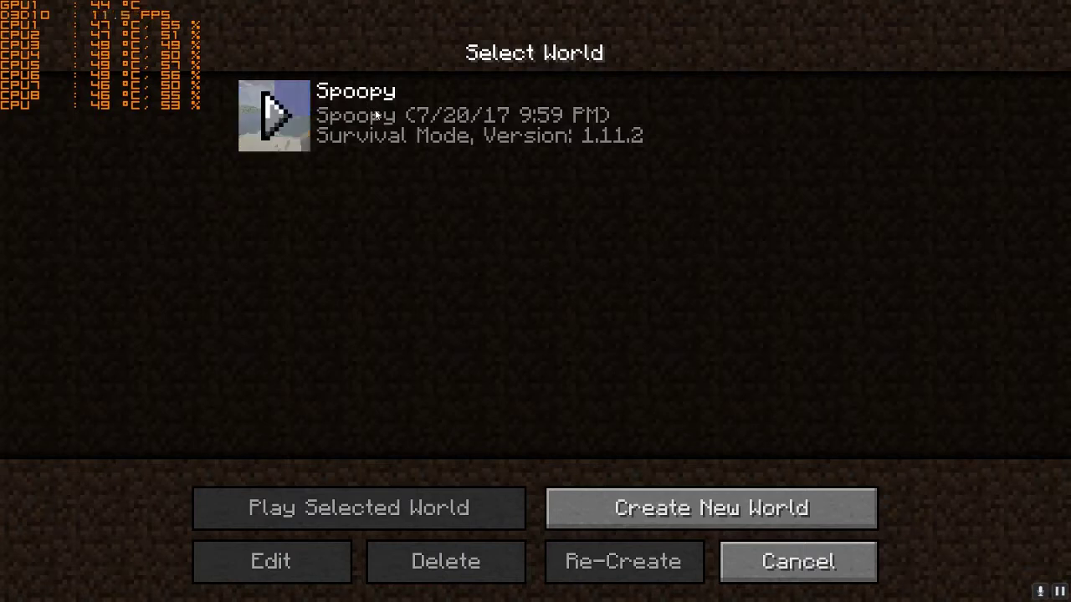
pyautogui.click(369, 105)
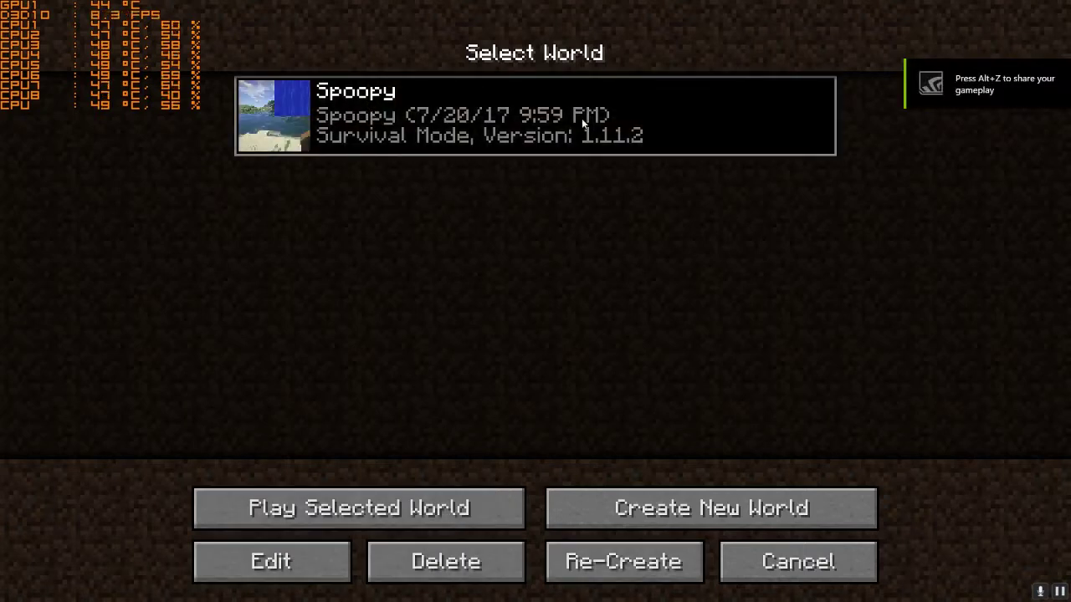
pyautogui.doubleClick(581, 119)
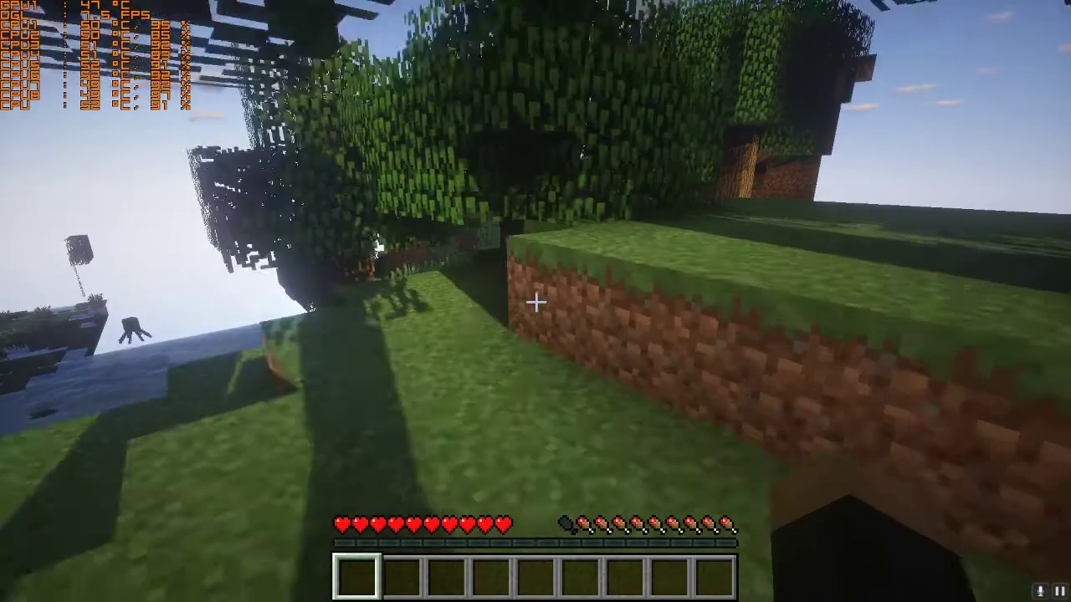
# Walk among the shader-lit trees, grass and lake, looking over the island
pyautogui.press('w')
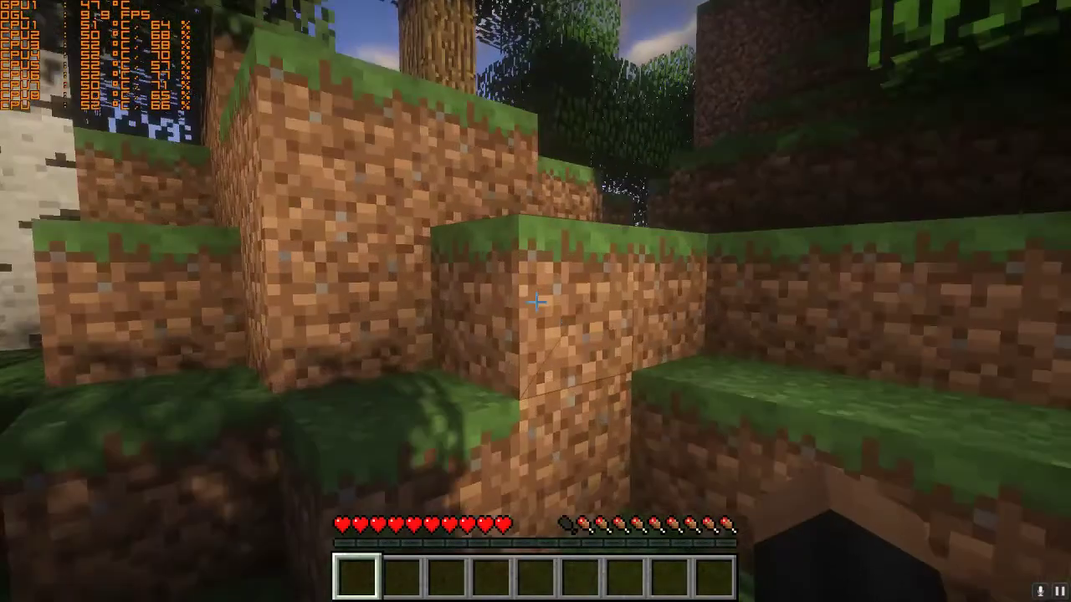
pyautogui.press('space')
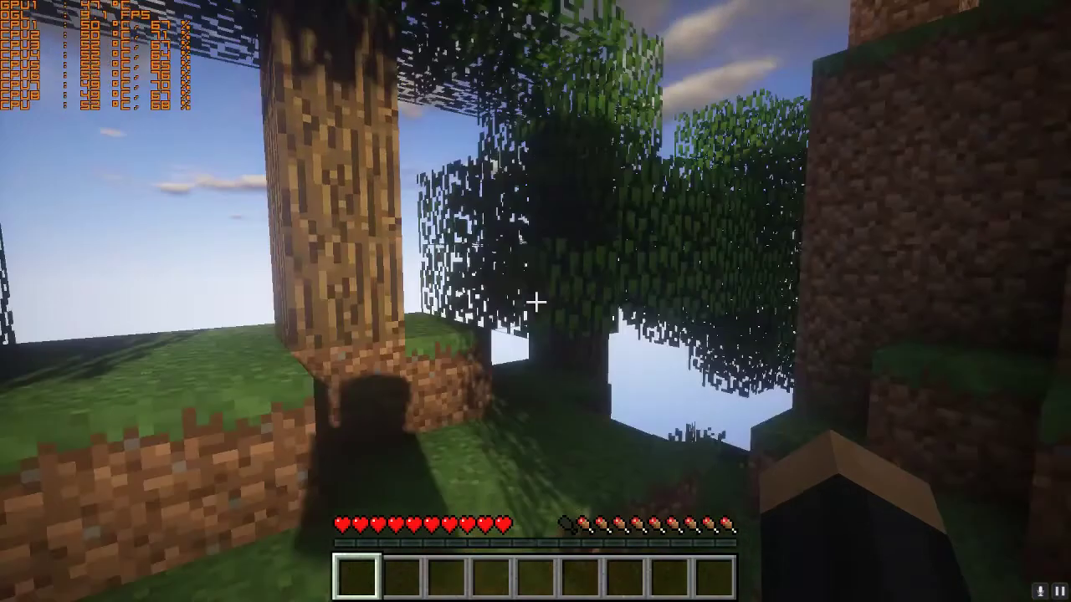
pyautogui.press('w')
pyautogui.press('w')
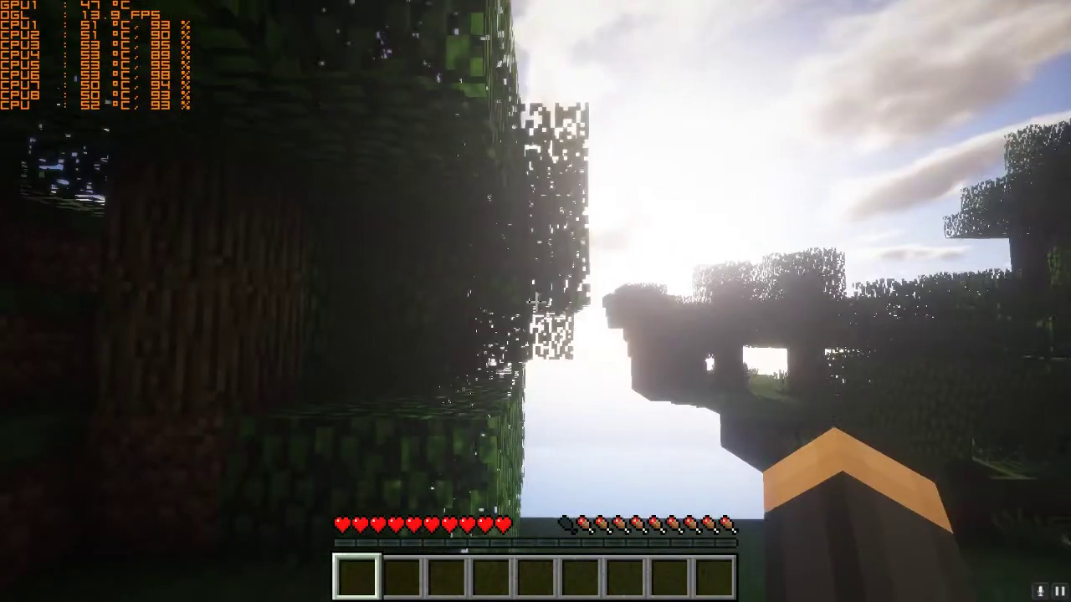
pyautogui.press('w')
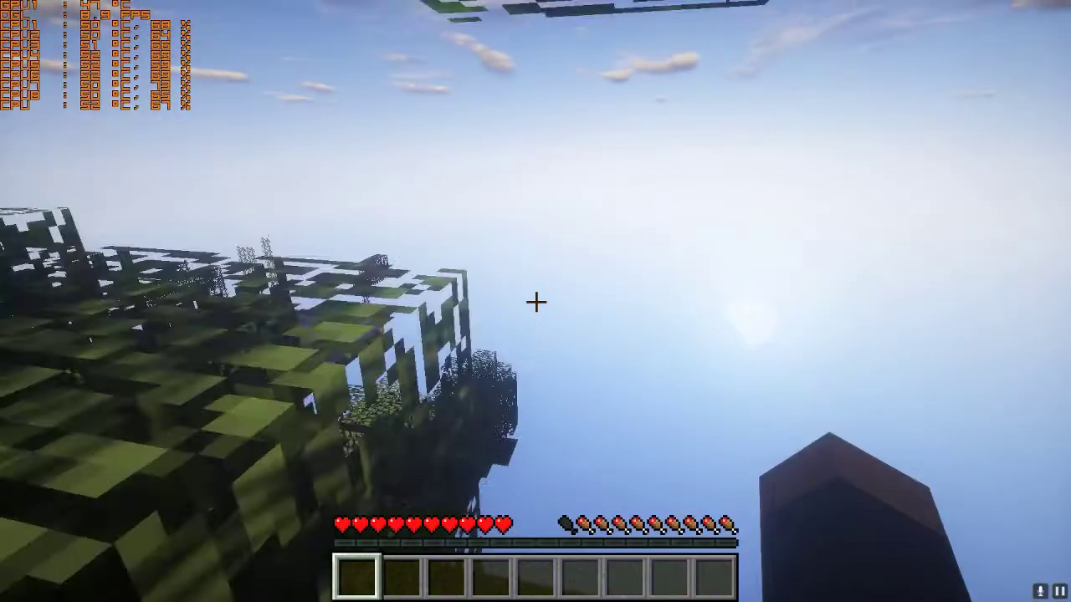
pyautogui.press('w')
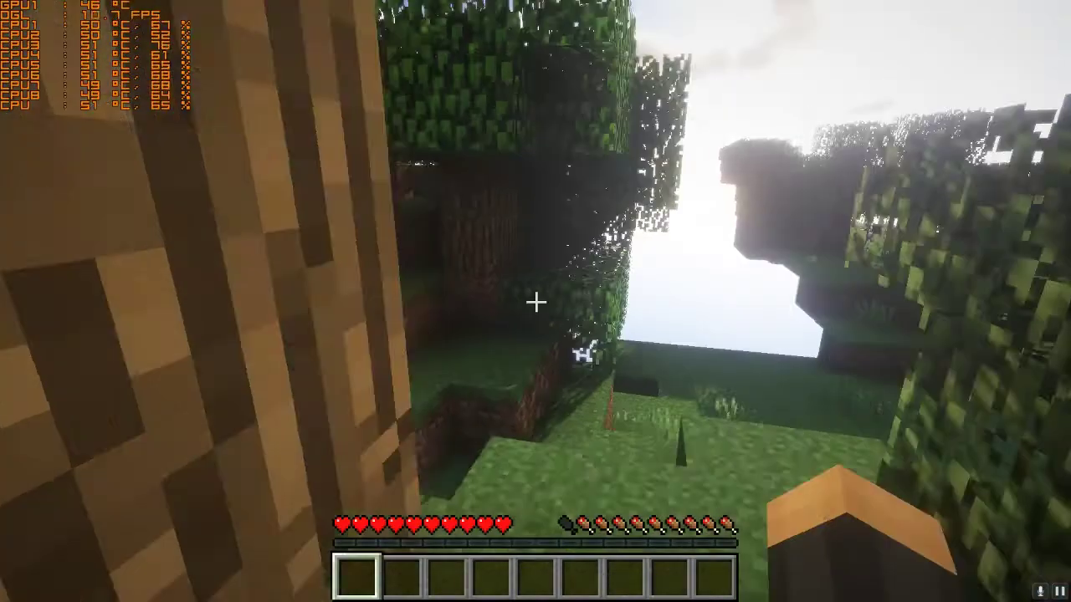
pyautogui.press('w')
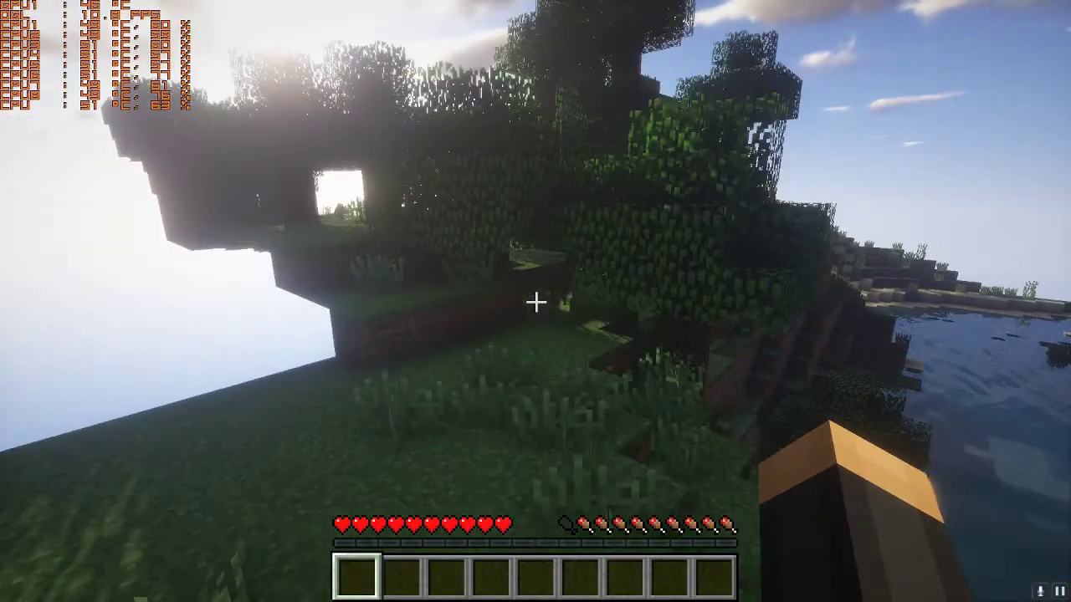
pyautogui.press('w')
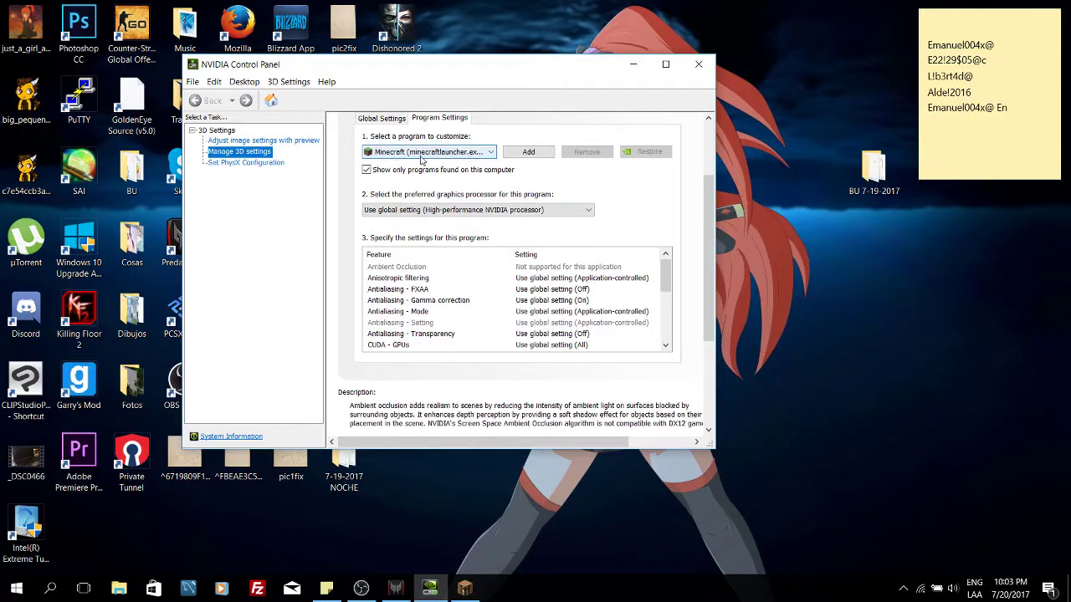
# Pick Minecraft in Program Settings and keep the global High-performance NVIDIA processor
pyautogui.click(424, 154)
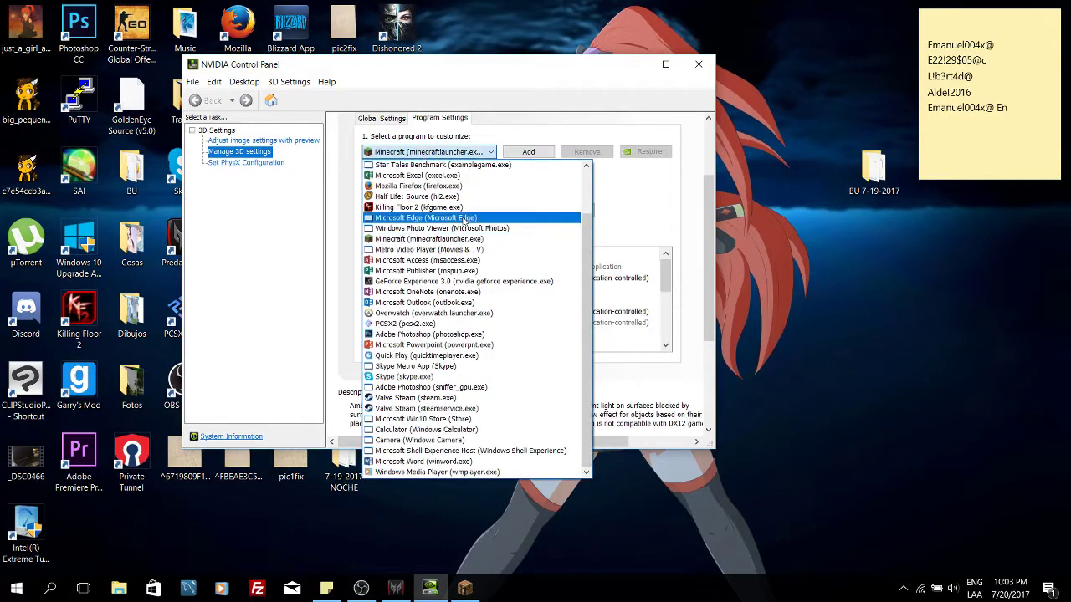
pyautogui.scroll(2, 464, 220)
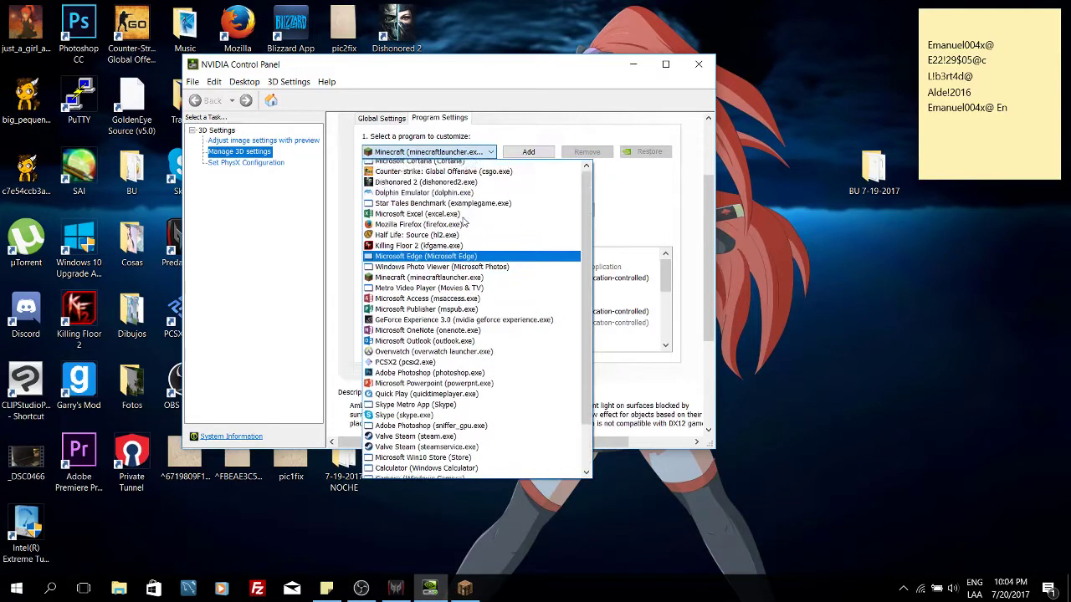
pyautogui.moveTo(588, 199); pyautogui.dragTo(571, 349)
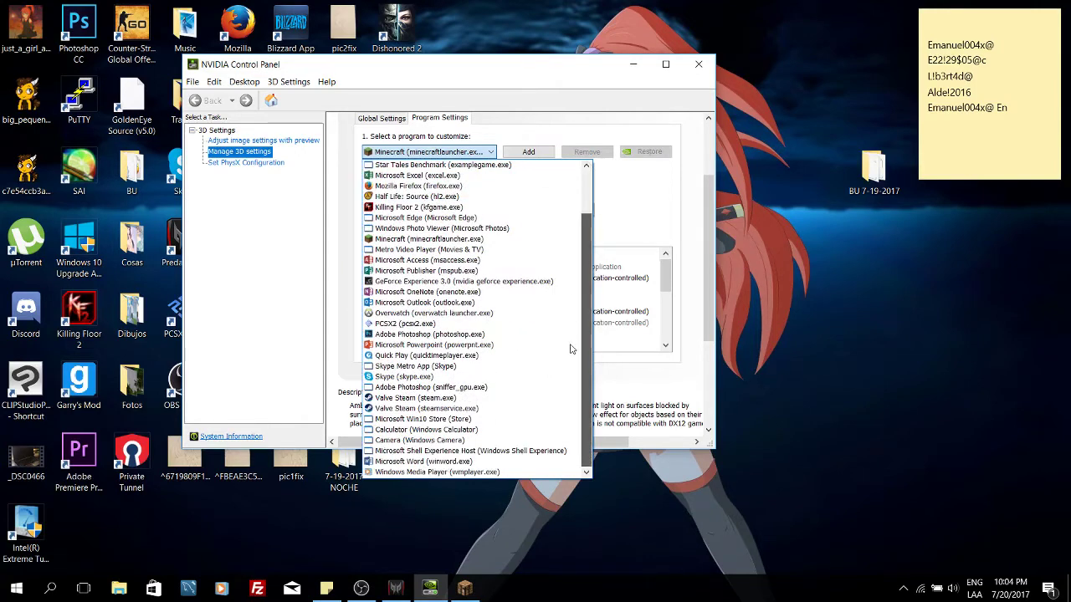
pyautogui.click(428, 239)
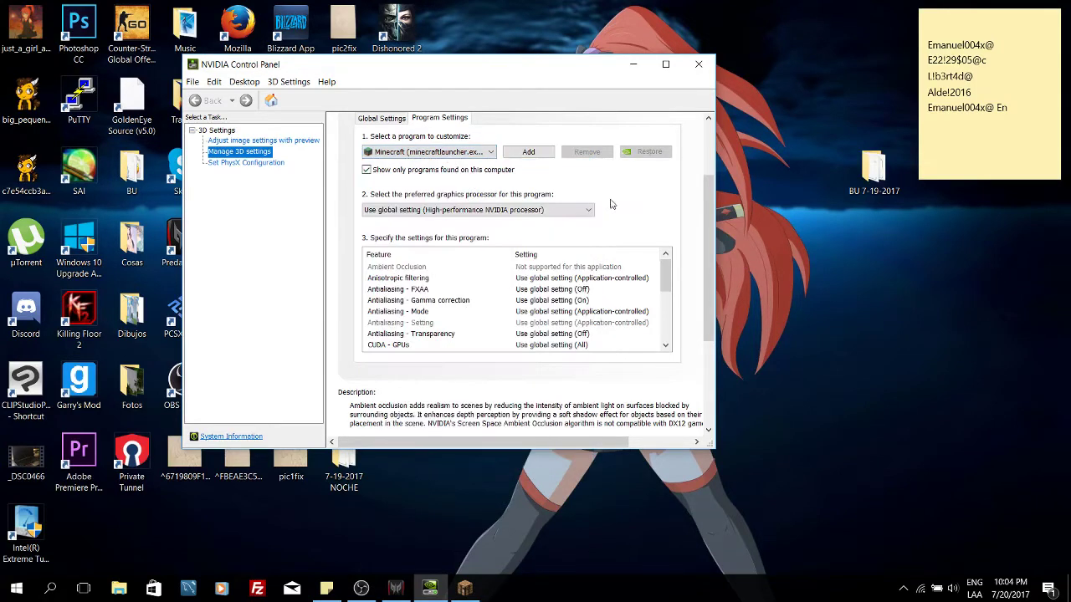
pyautogui.click(461, 210)
pyautogui.click(462, 219)
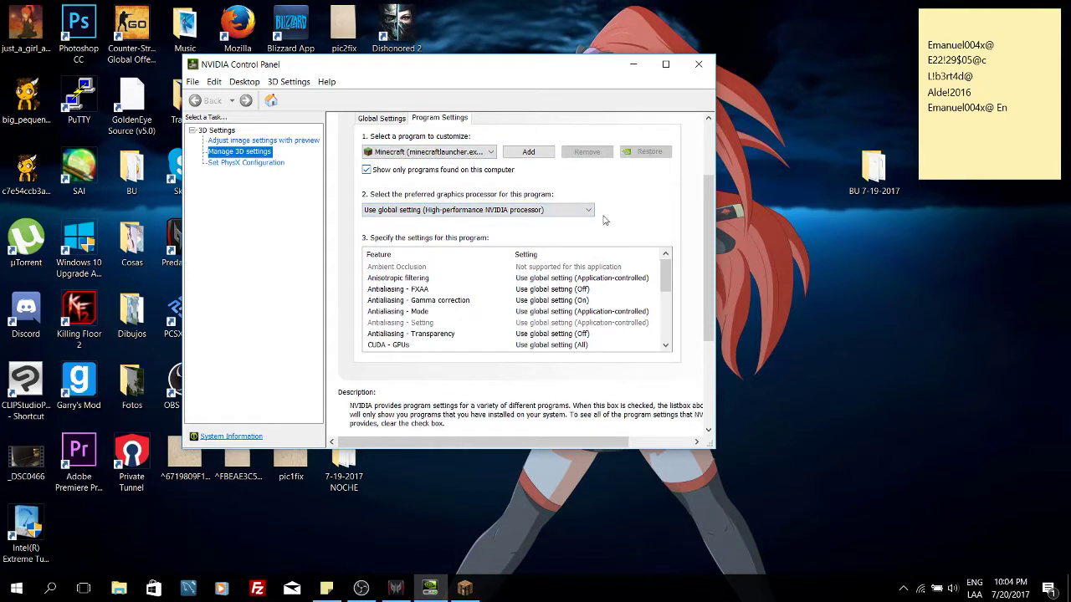
pyautogui.scroll(-2, 493, 269)
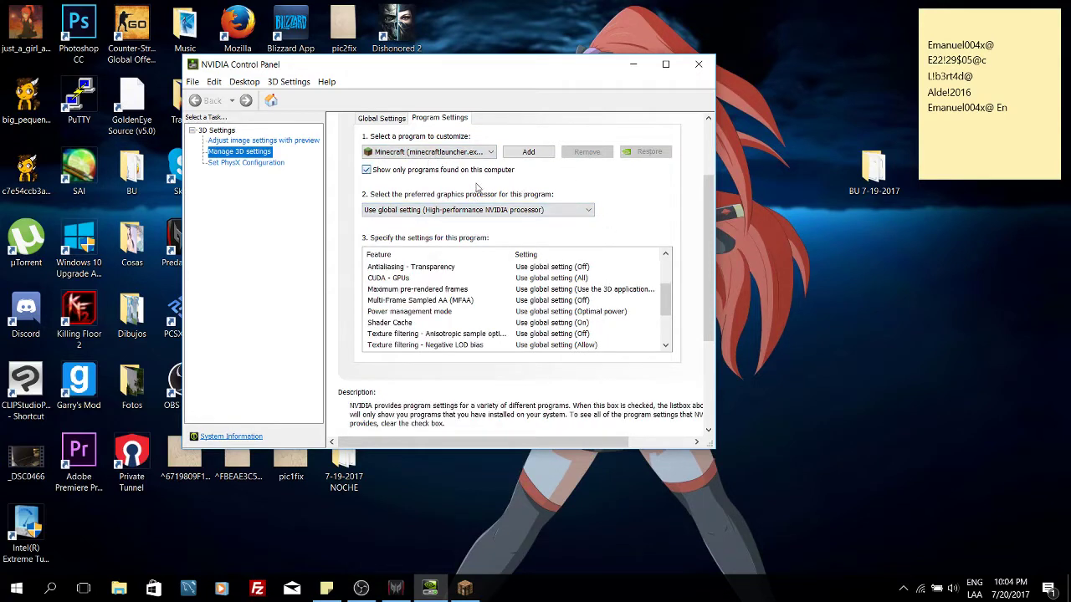
# Uncheck 'Show only programs found', browse the full program list, then view Global Settings
pyautogui.click(366, 170)
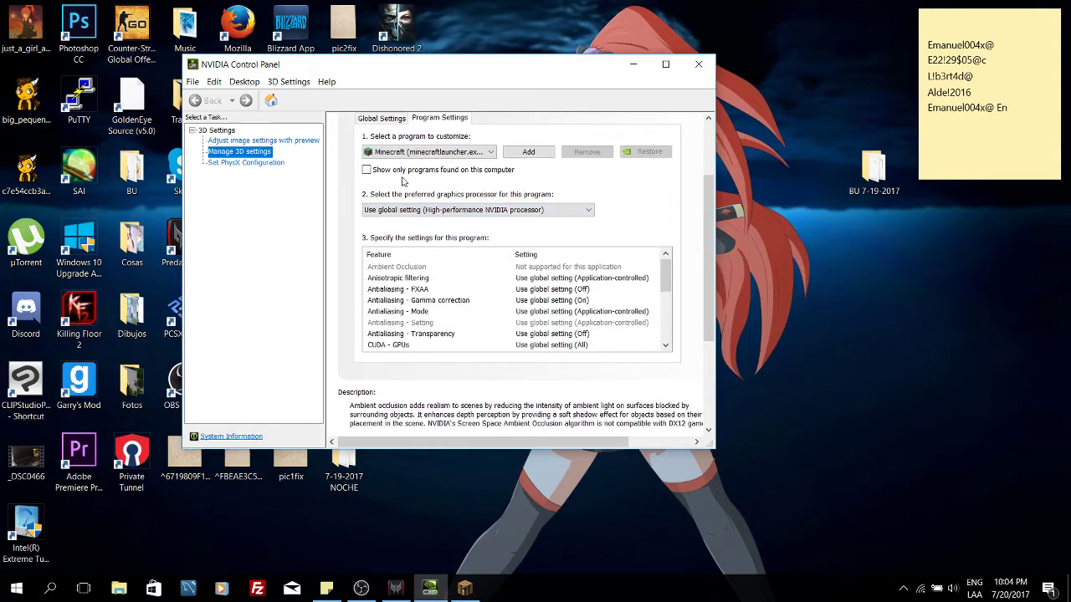
pyautogui.click(469, 152)
pyautogui.scroll(-5, 524, 308)
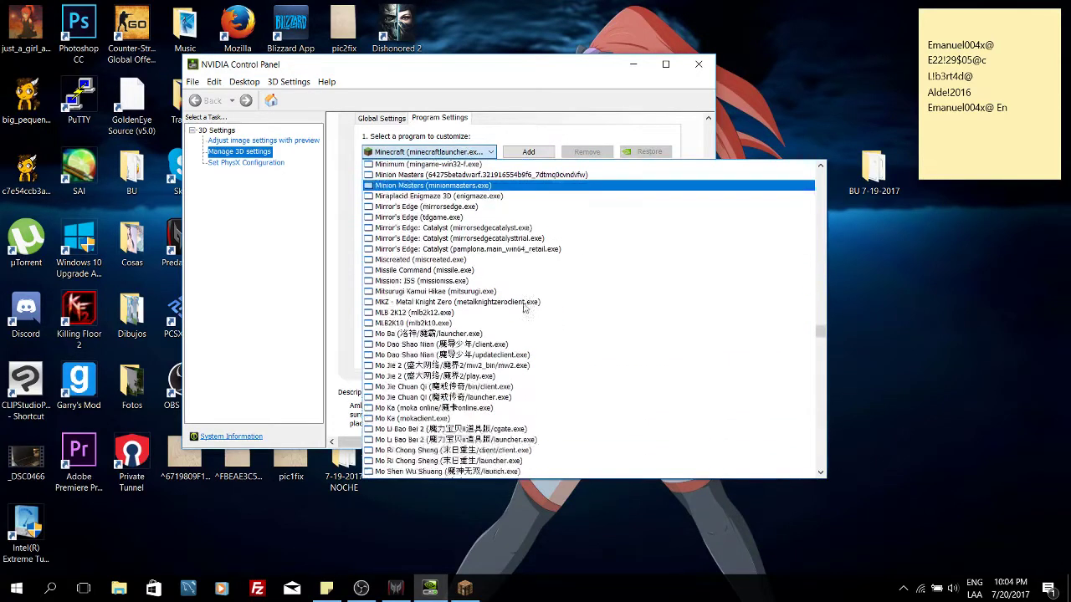
pyautogui.scroll(10, 525, 308)
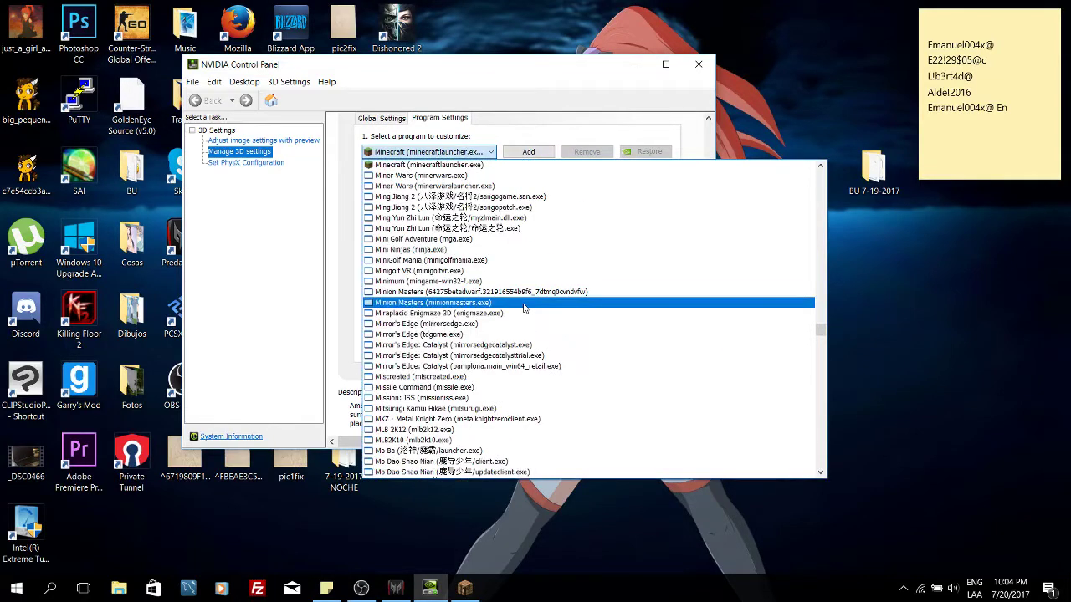
pyautogui.click(524, 308)
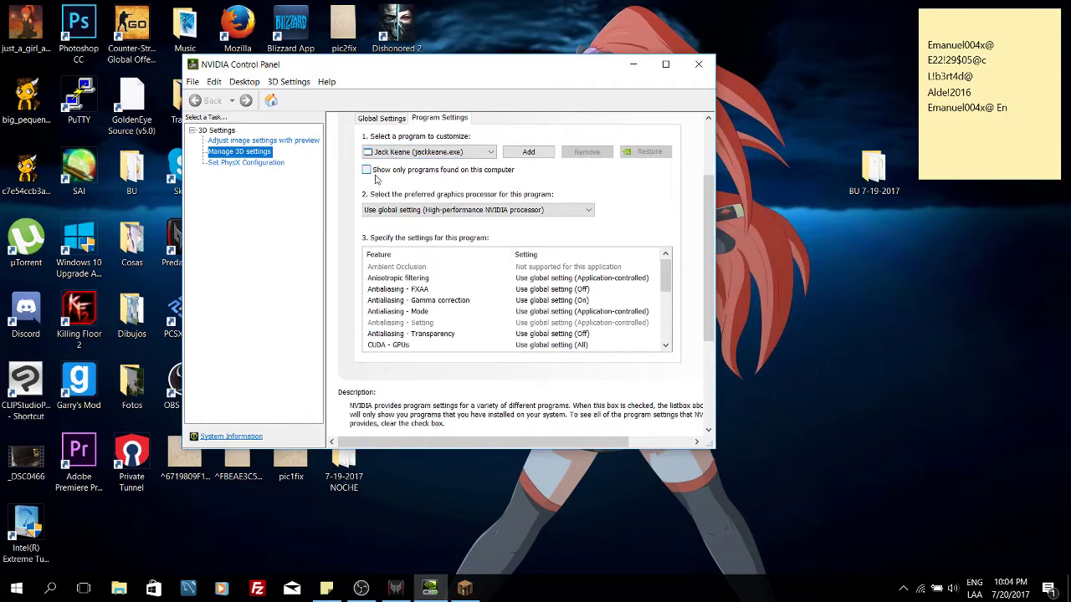
pyautogui.click(428, 157)
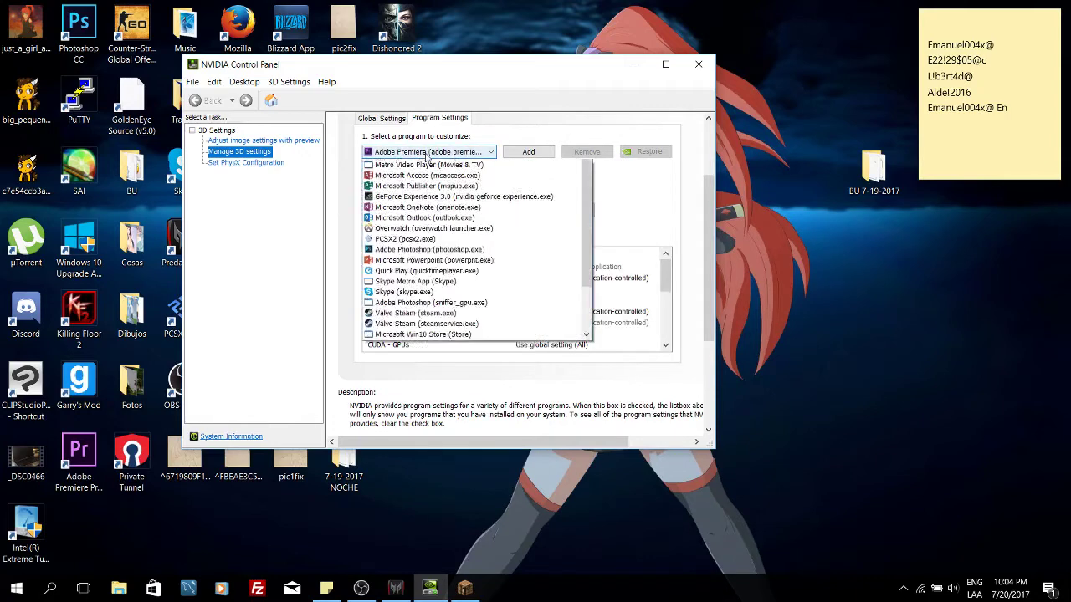
pyautogui.scroll(-3, 586, 321)
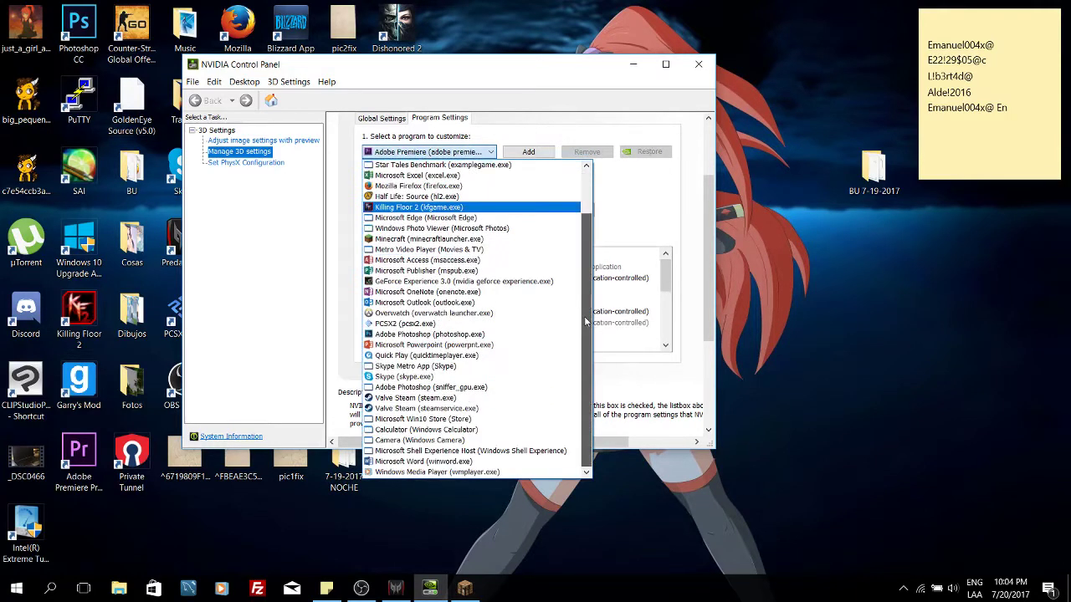
pyautogui.scroll(5, 587, 324)
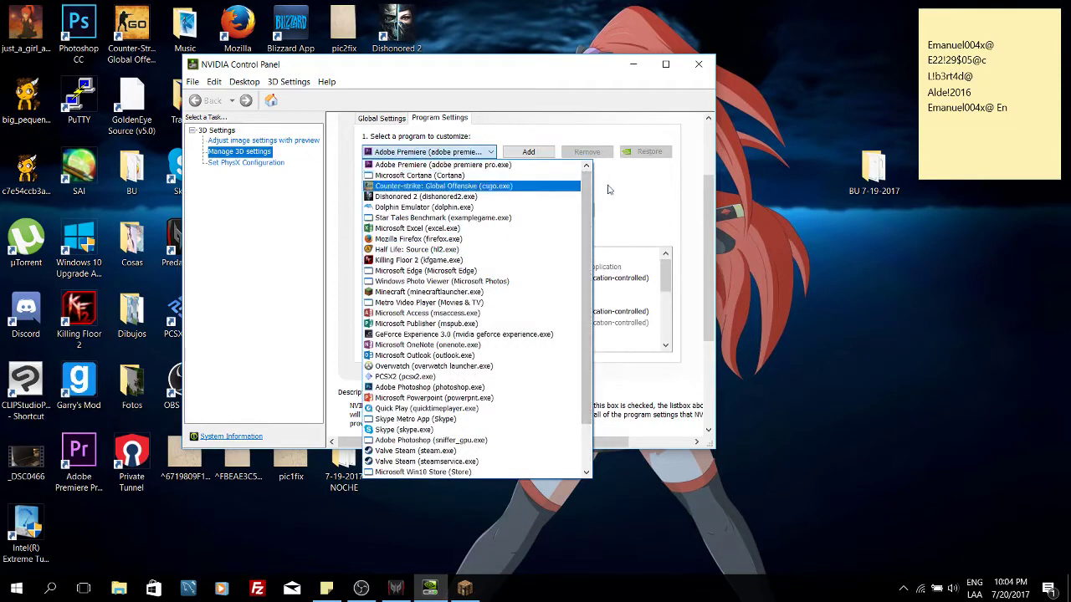
pyautogui.click(450, 154)
pyautogui.click(402, 121)
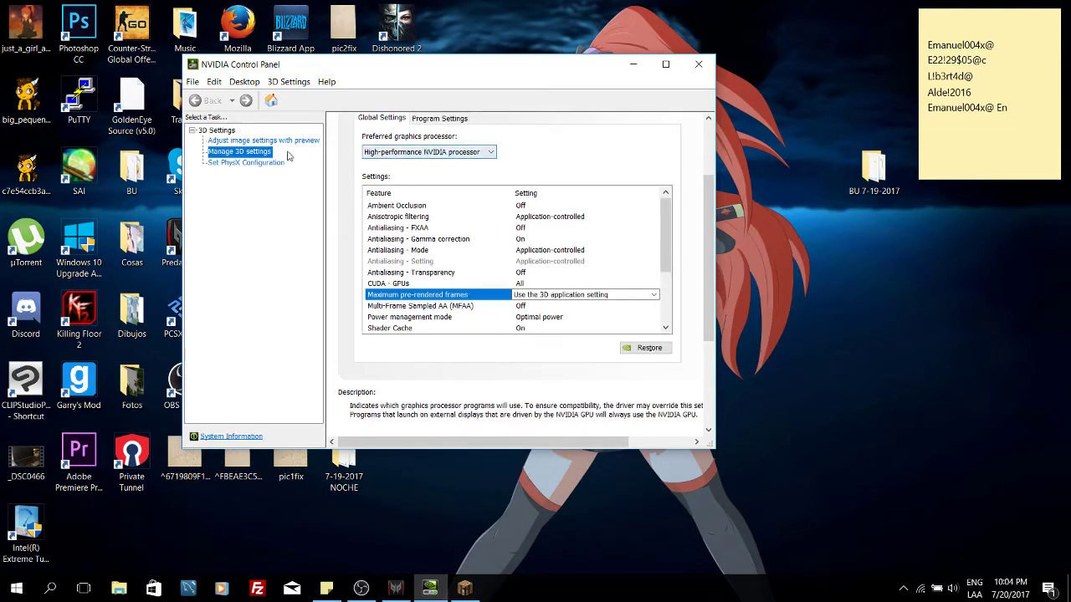
# Set the PhysX processor to Auto-select (recommended), returning to Manage 3D settings past the apply prompt
pyautogui.click(246, 162)
pyautogui.click(243, 152)
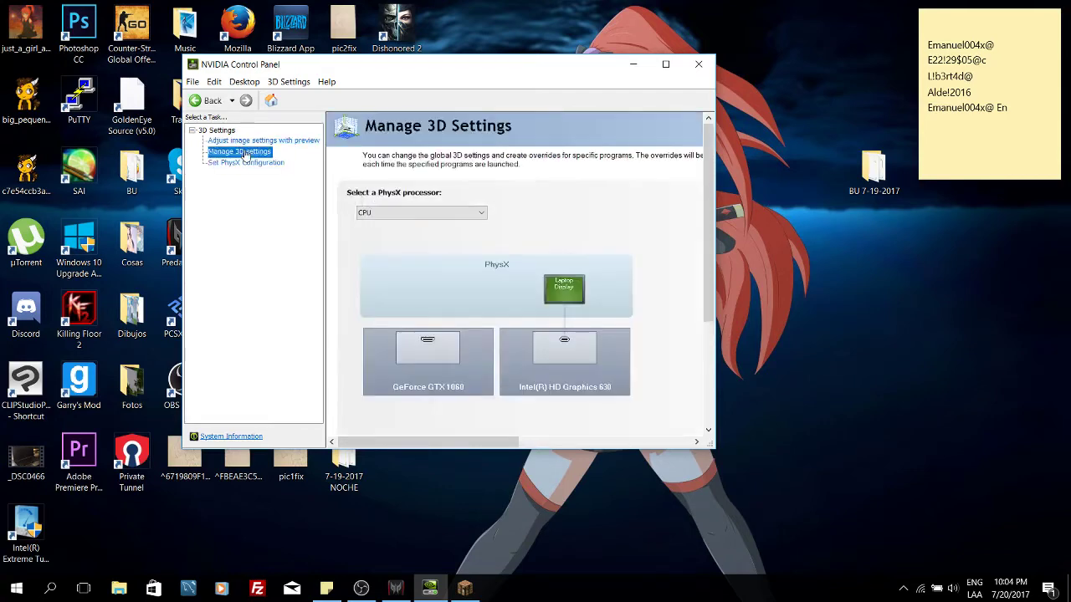
pyautogui.click(253, 162)
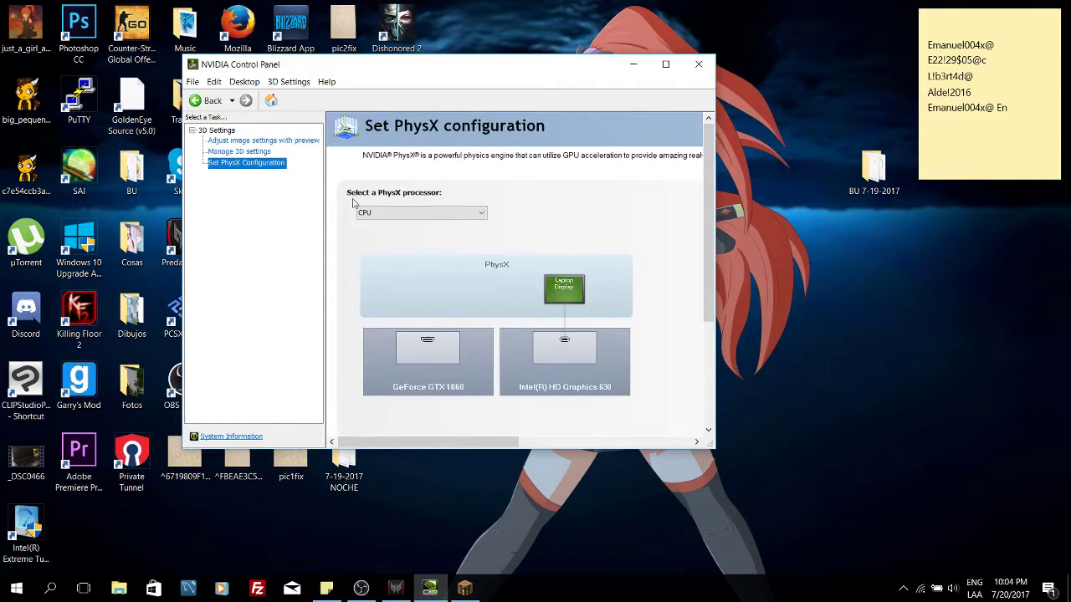
pyautogui.click(402, 214)
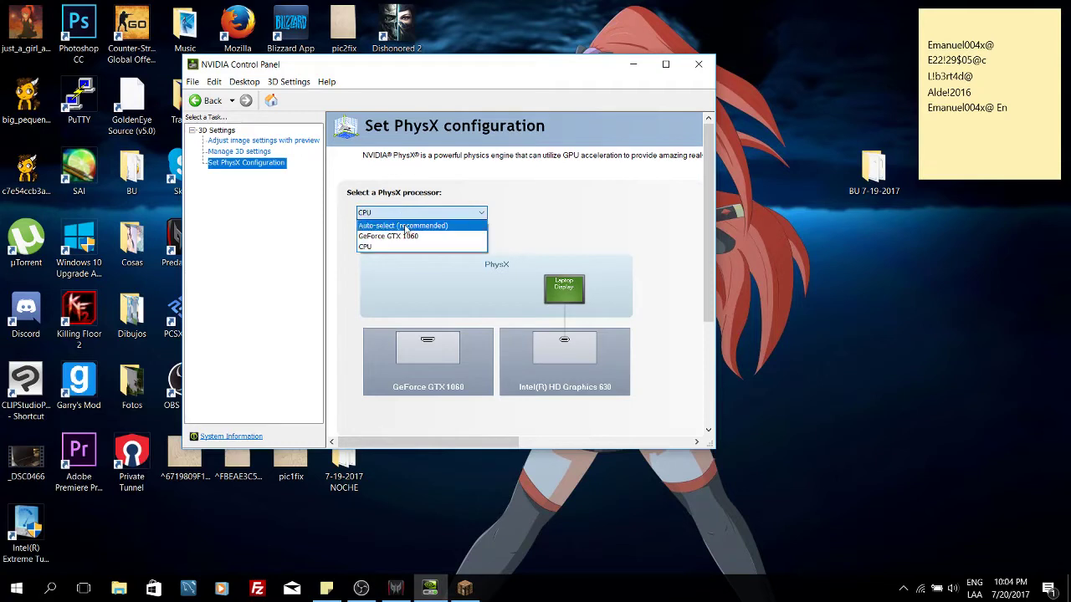
pyautogui.click(403, 226)
pyautogui.click(239, 151)
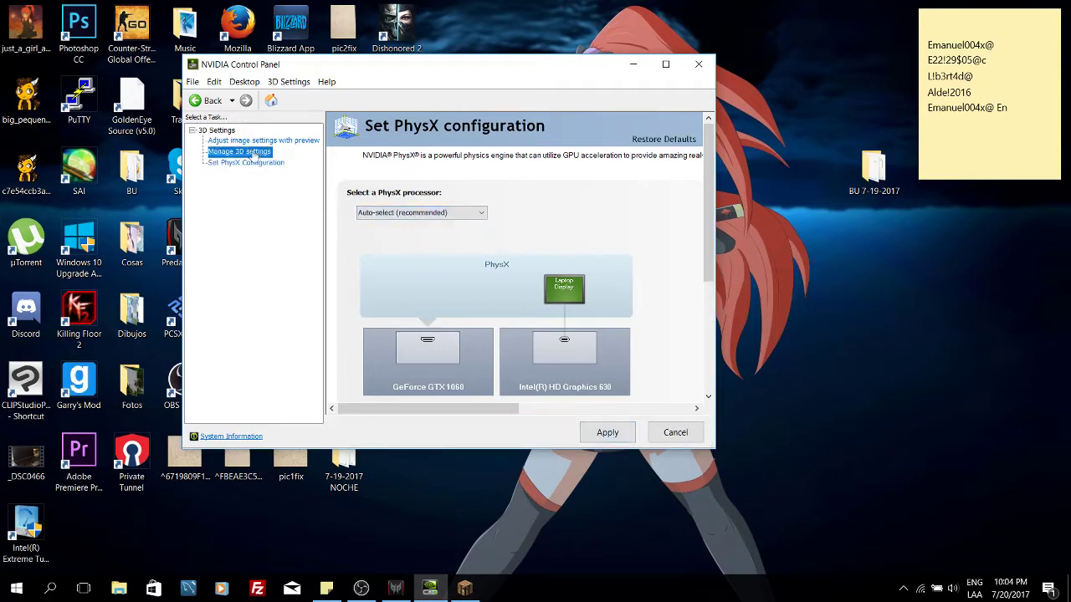
pyautogui.click(496, 303)
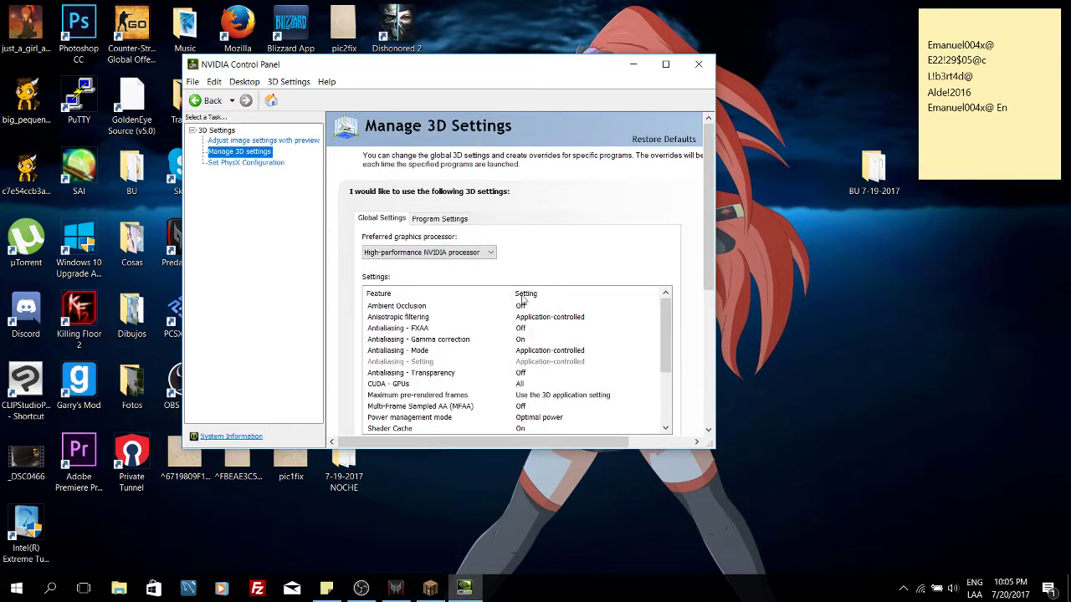
# Close the NVIDIA Control Panel from Program Settings and check the battery tray icon
pyautogui.click(438, 217)
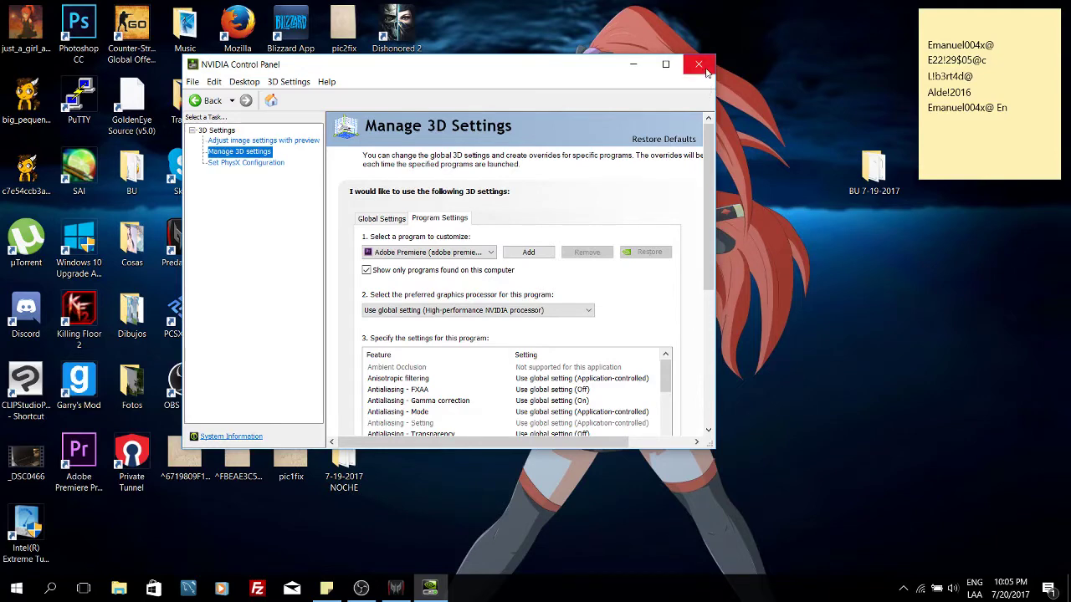
pyautogui.click(707, 57)
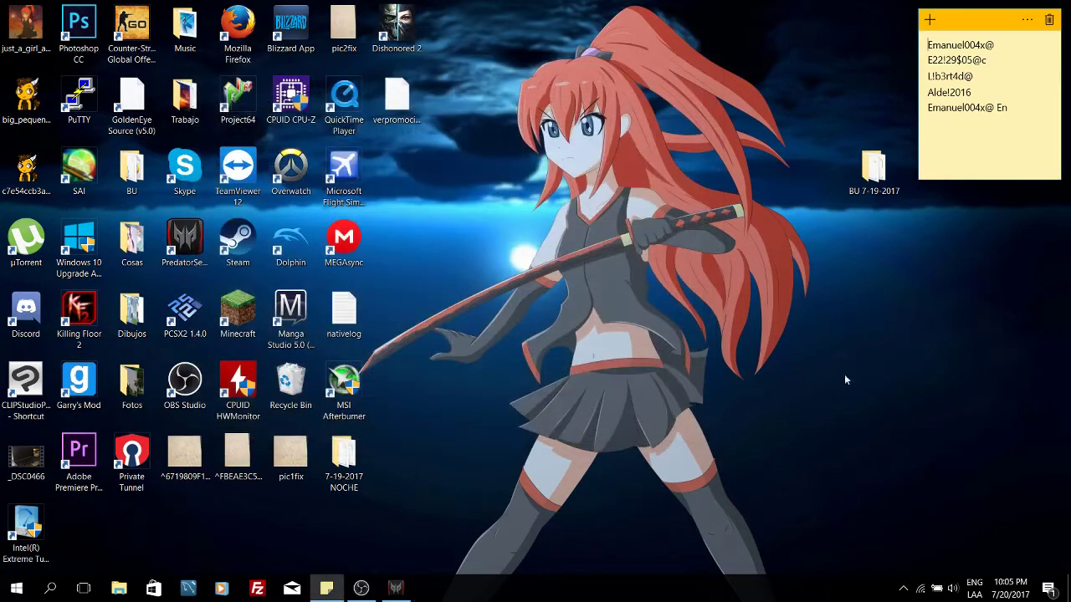
pyautogui.click(934, 589)
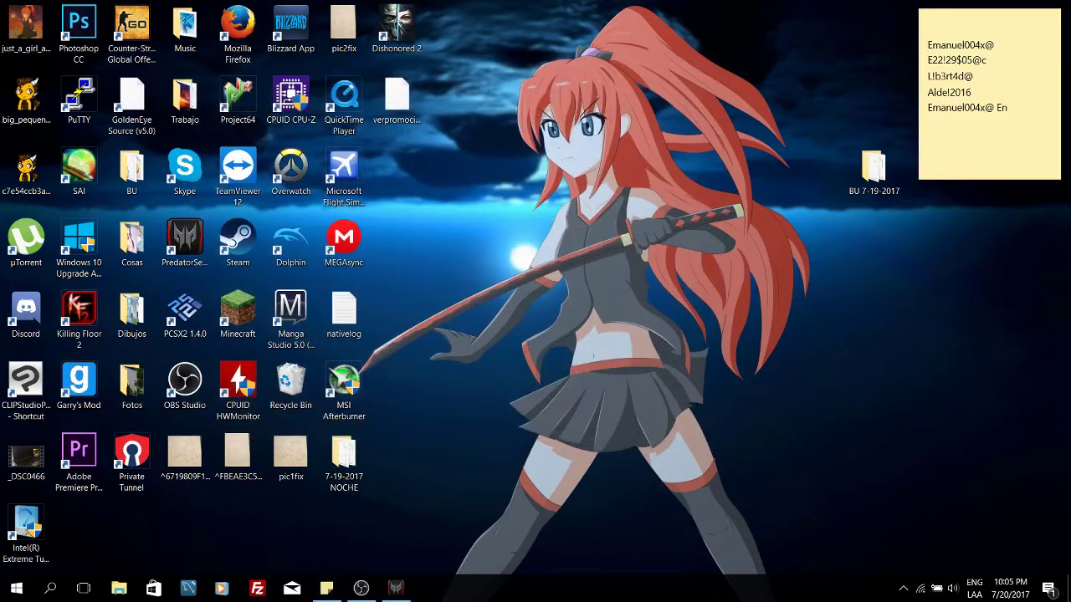
pyautogui.click(936, 589)
# Switch the power plan to Balanced (recommended) via the battery icon's Power Options, then close it
pyautogui.rightClick(938, 591)
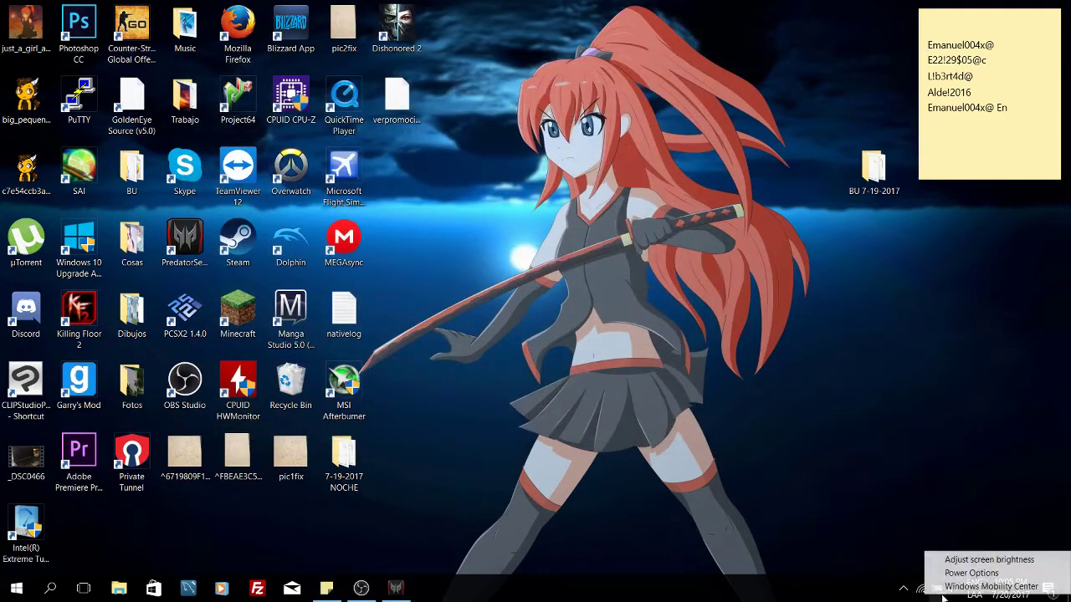
pyautogui.click(949, 575)
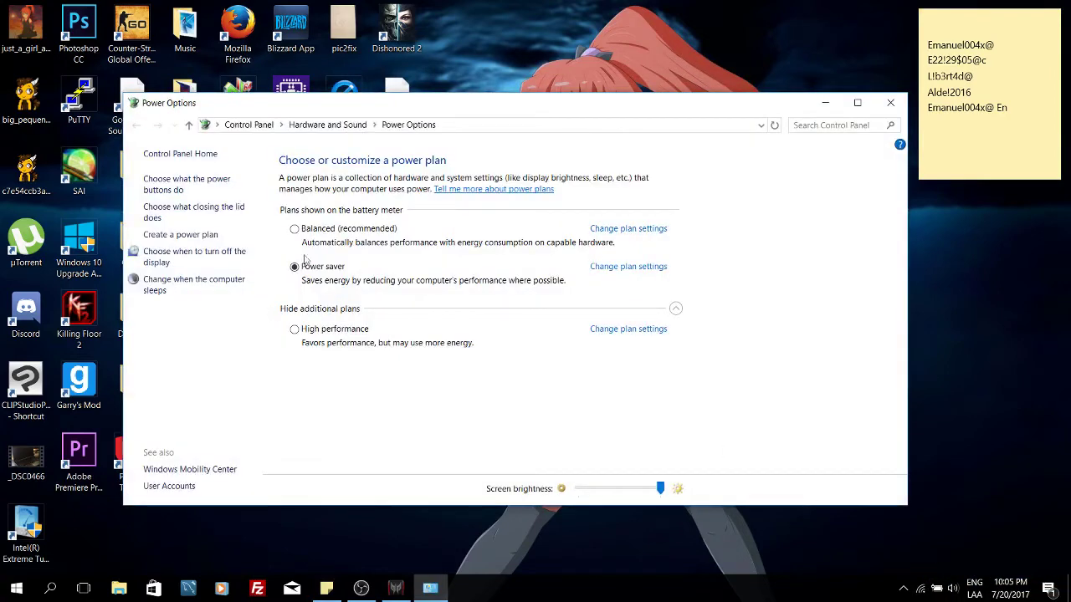
pyautogui.click(295, 231)
pyautogui.click(892, 102)
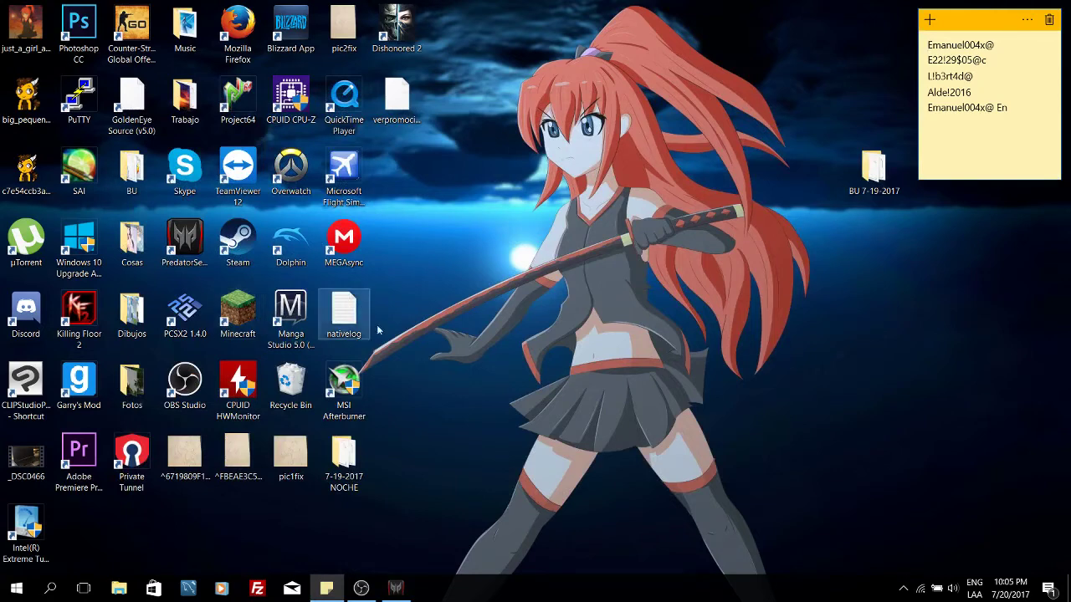
# Launch the Minecraft Launcher from its desktop shortcut
pyautogui.click(905, 589)
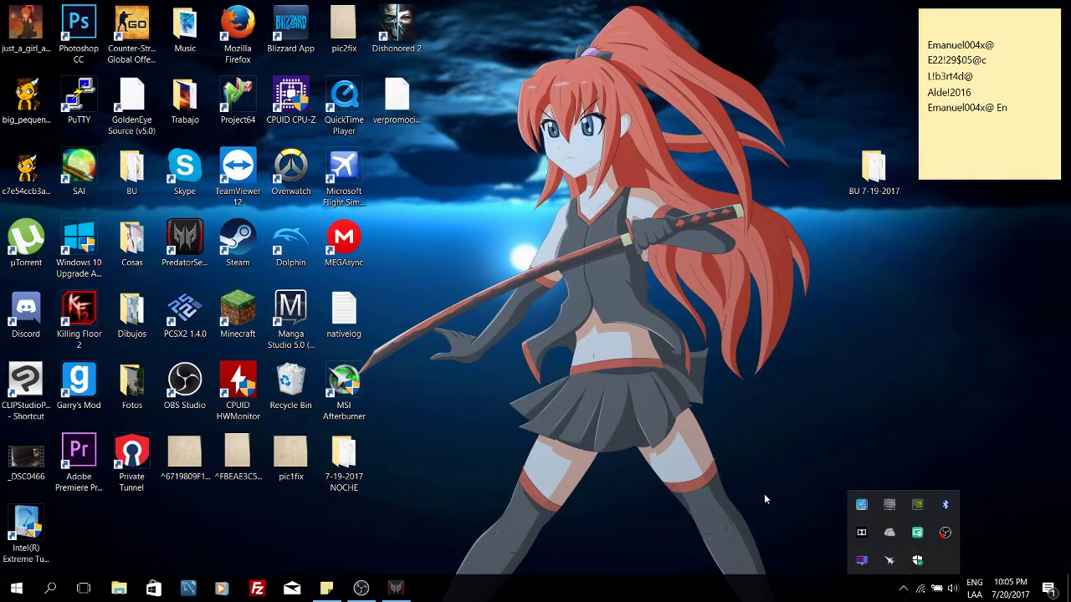
pyautogui.click(247, 333)
pyautogui.doubleClick(247, 332)
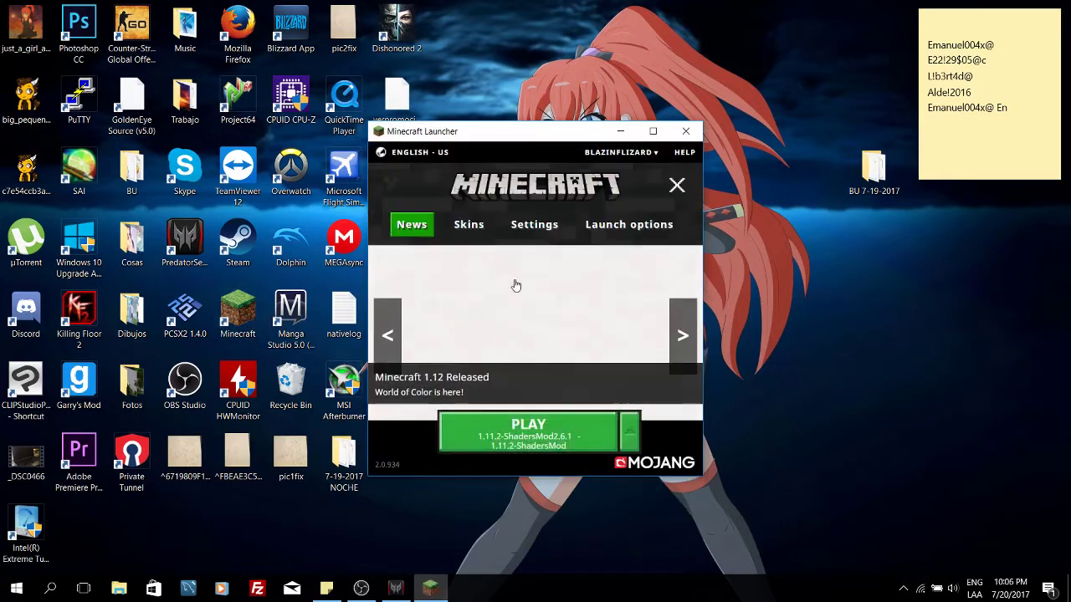
# Turn on Advanced settings in the launcher's Launch options, accepting the warning
pyautogui.click(541, 231)
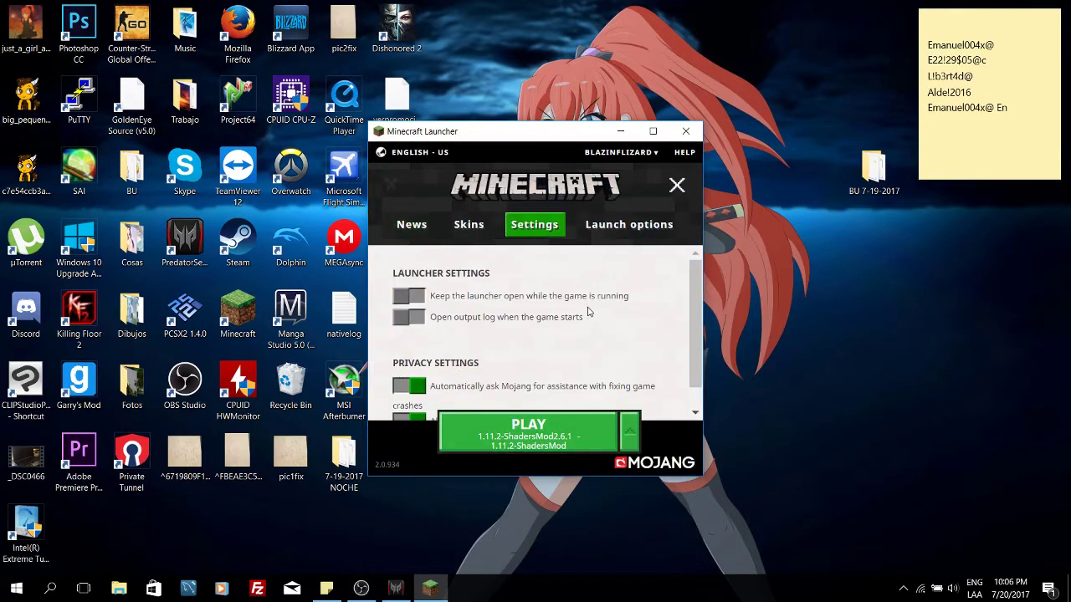
pyautogui.scroll(-1, 588, 312)
pyautogui.scroll(1, 588, 312)
pyautogui.click(629, 224)
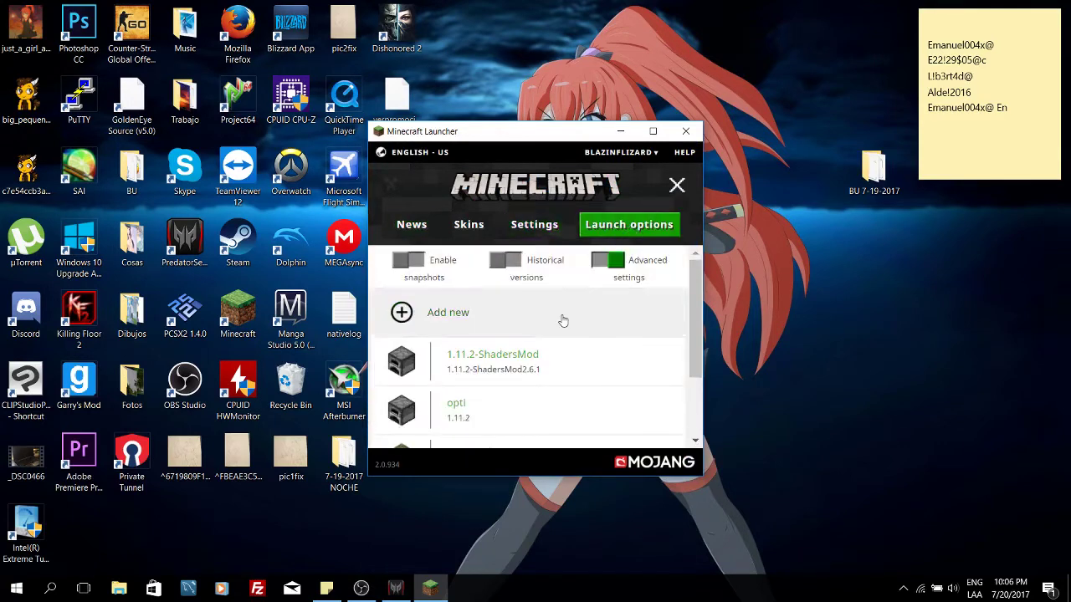
pyautogui.scroll(-1, 562, 319)
pyautogui.scroll(1, 562, 318)
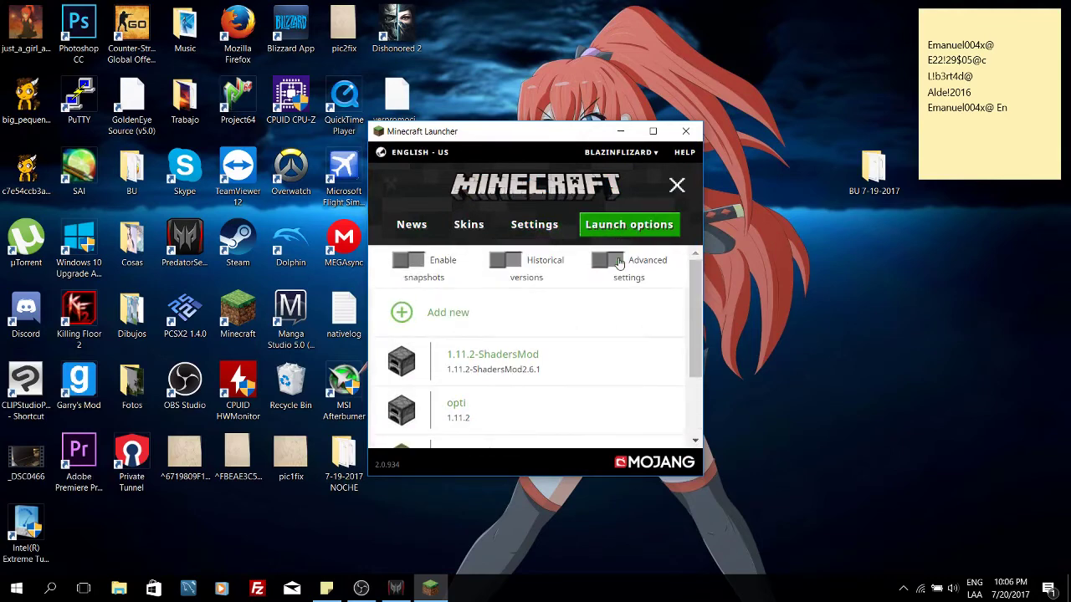
pyautogui.click(619, 262)
pyautogui.click(574, 341)
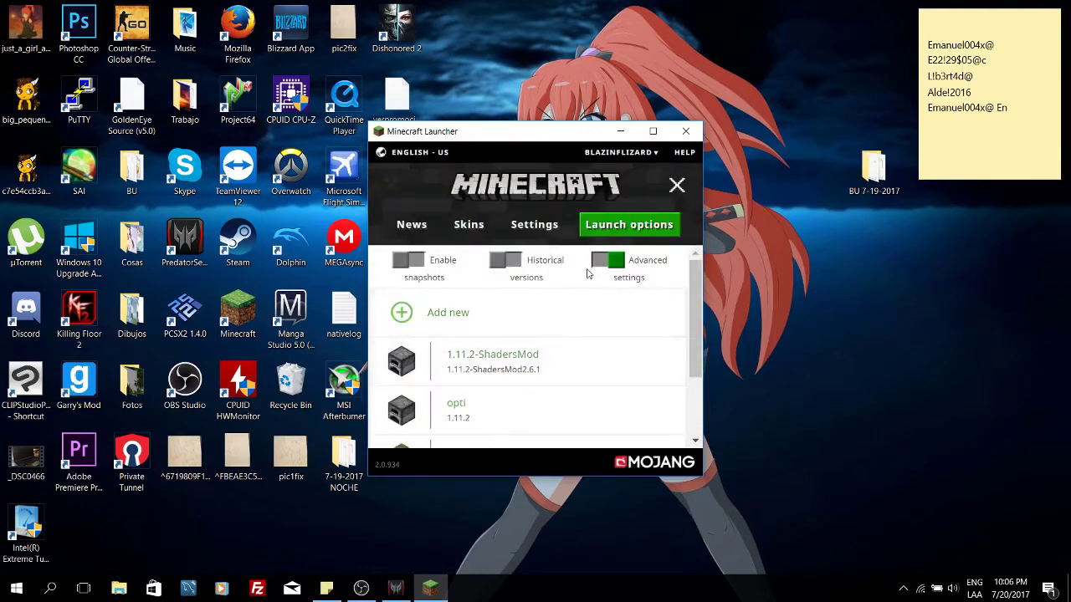
pyautogui.click(630, 280)
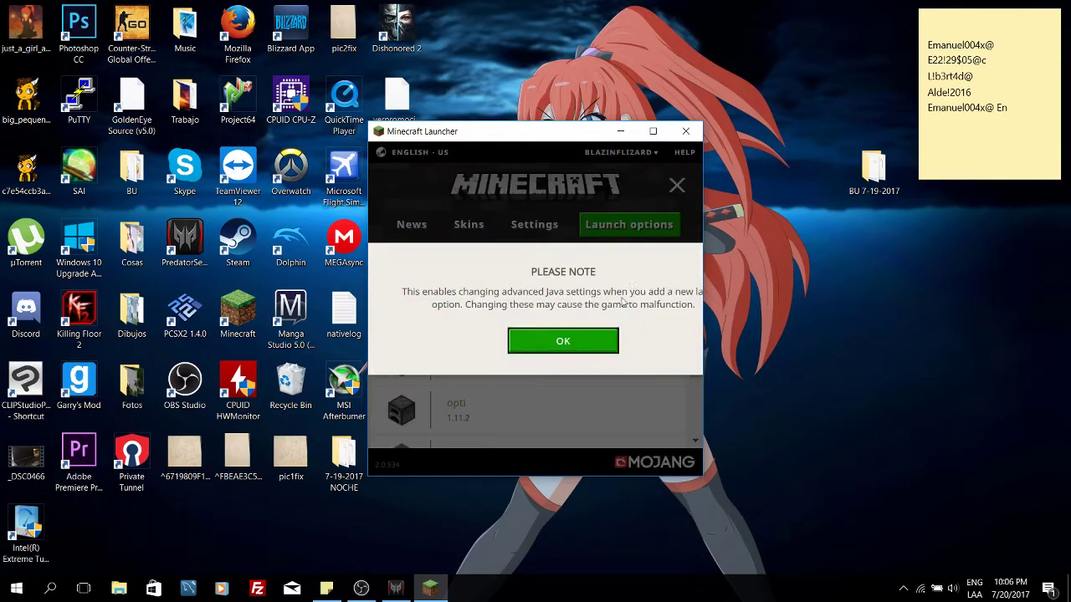
pyautogui.click(572, 341)
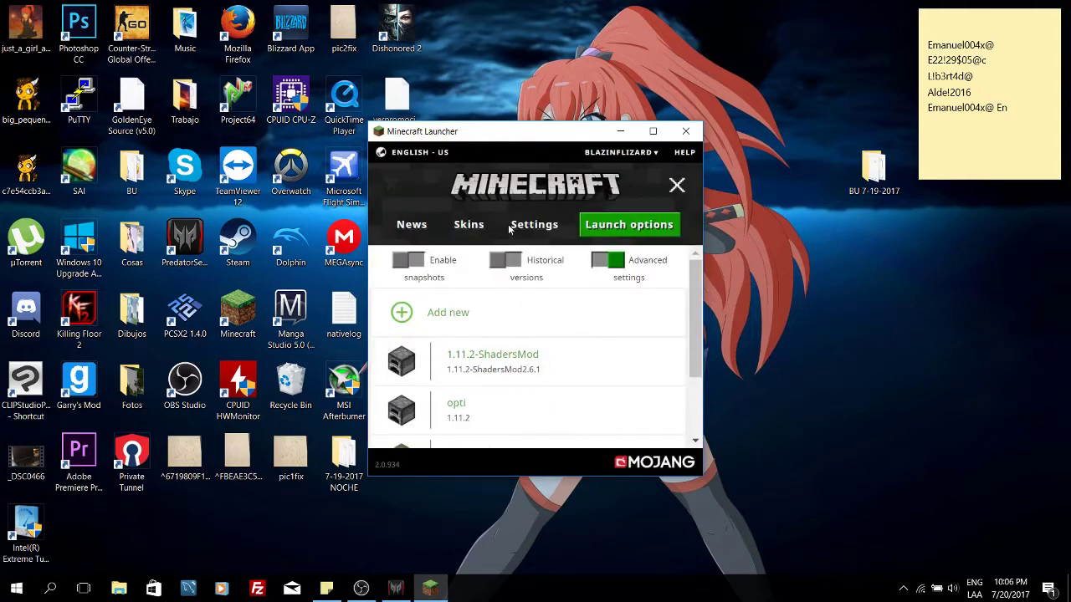
# Browse the launcher's Settings, News and Skins pages
pyautogui.click(510, 228)
pyautogui.click(411, 225)
pyautogui.click(468, 224)
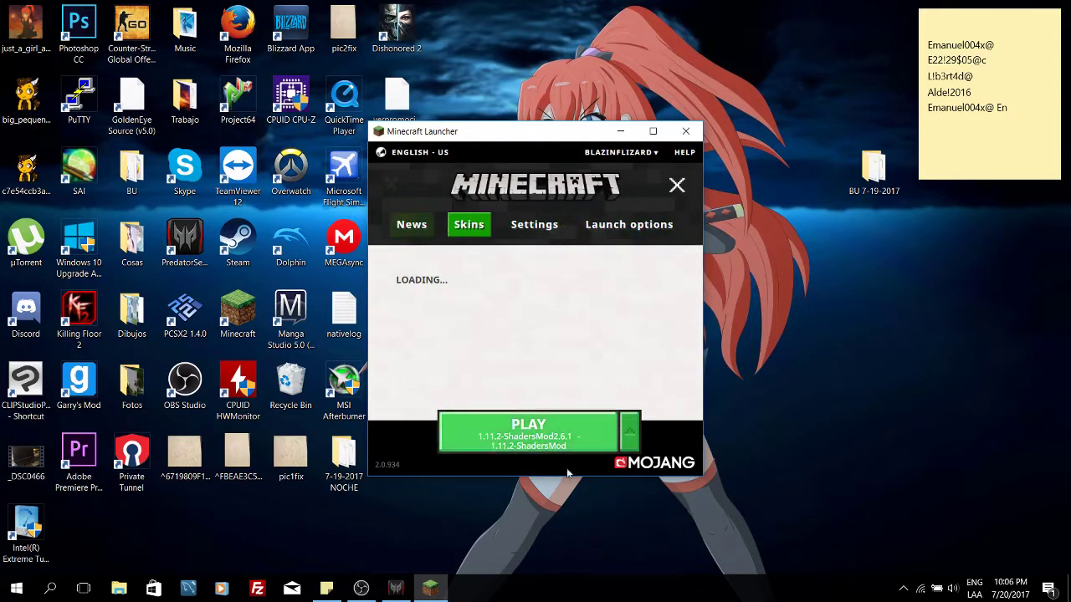
# Play the ShadersMod profile, back out of Multiplayer, and load the Spoopy singleplayer world
pyautogui.click(536, 434)
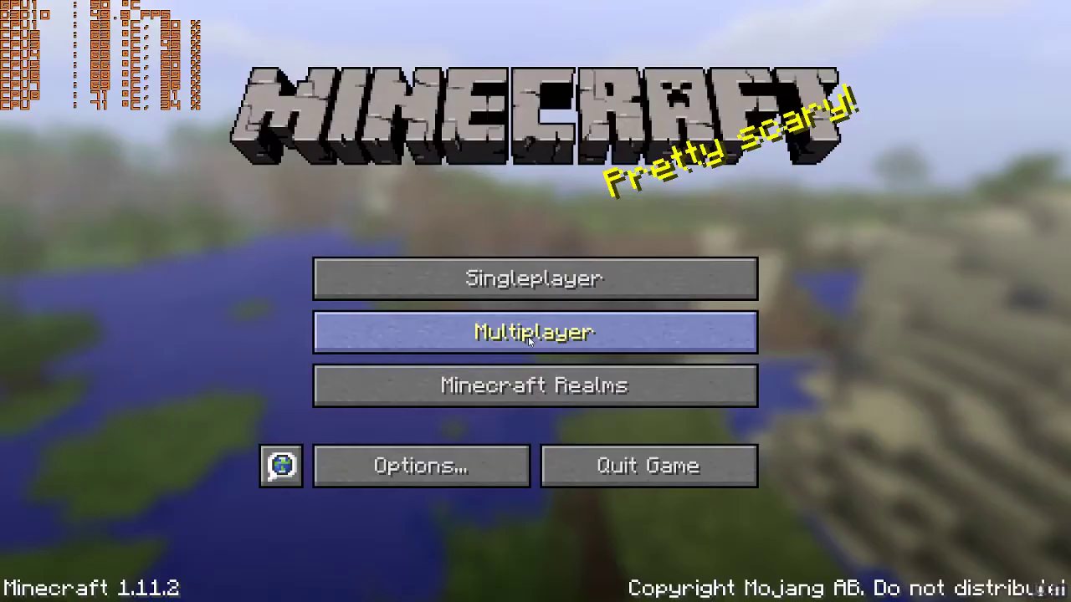
pyautogui.click(528, 336)
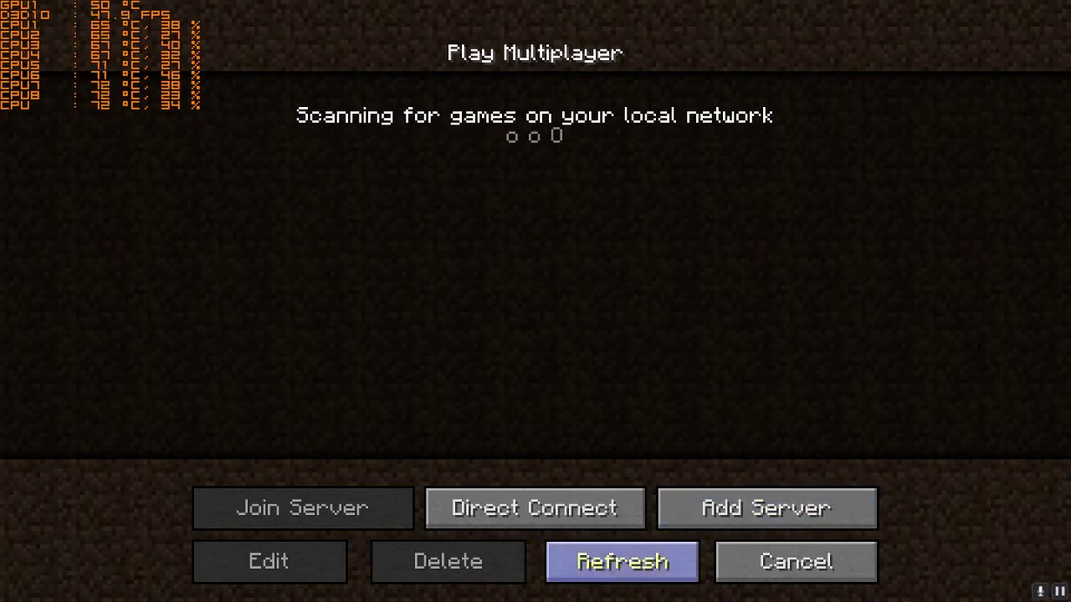
pyautogui.click(805, 560)
pyautogui.click(547, 278)
pyautogui.doubleClick(401, 122)
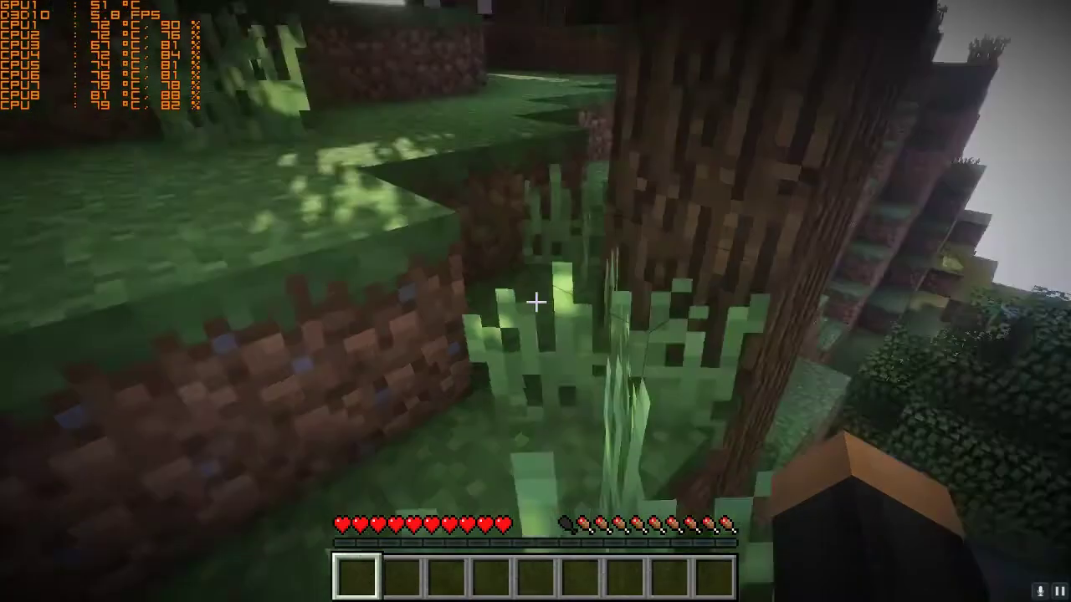
# Walk up the grassy slope and through the dark oak forest
pyautogui.moveTo(536, 301)
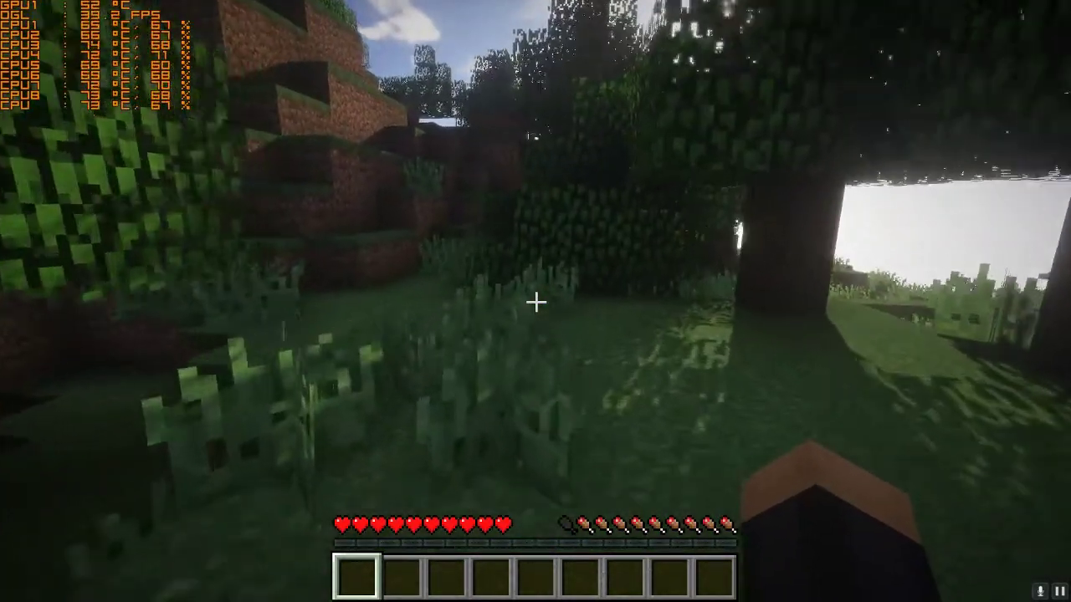
pyautogui.press('w')
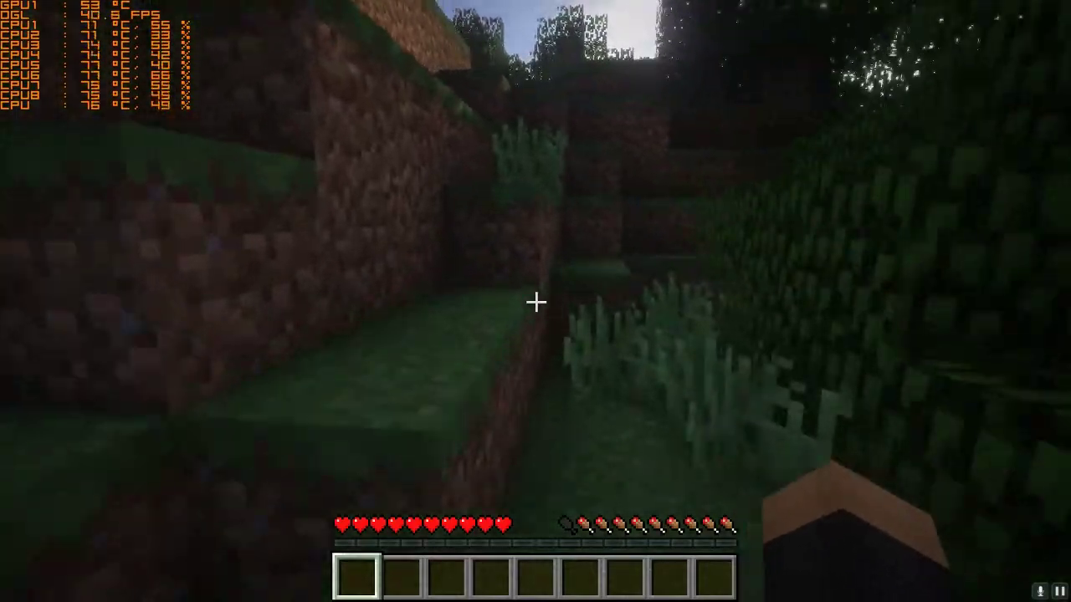
pyautogui.press('w')
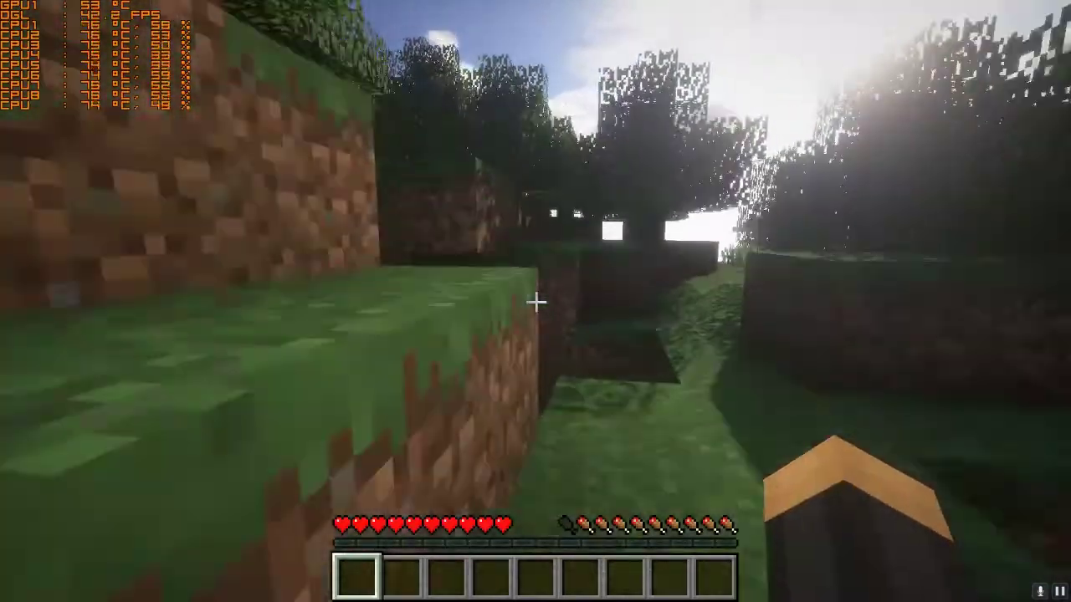
pyautogui.press('w')
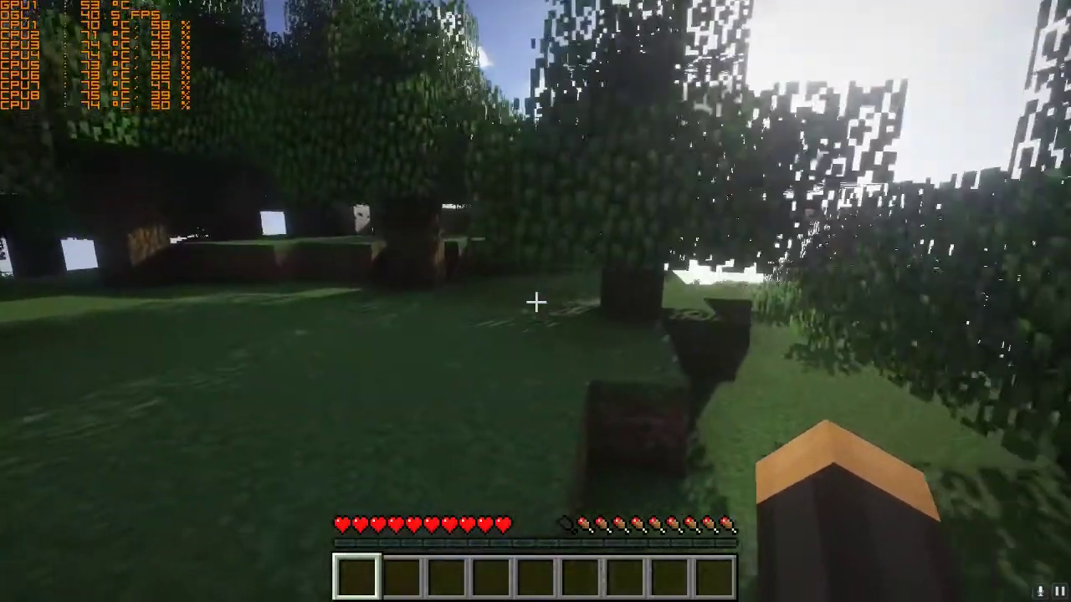
pyautogui.press('w')
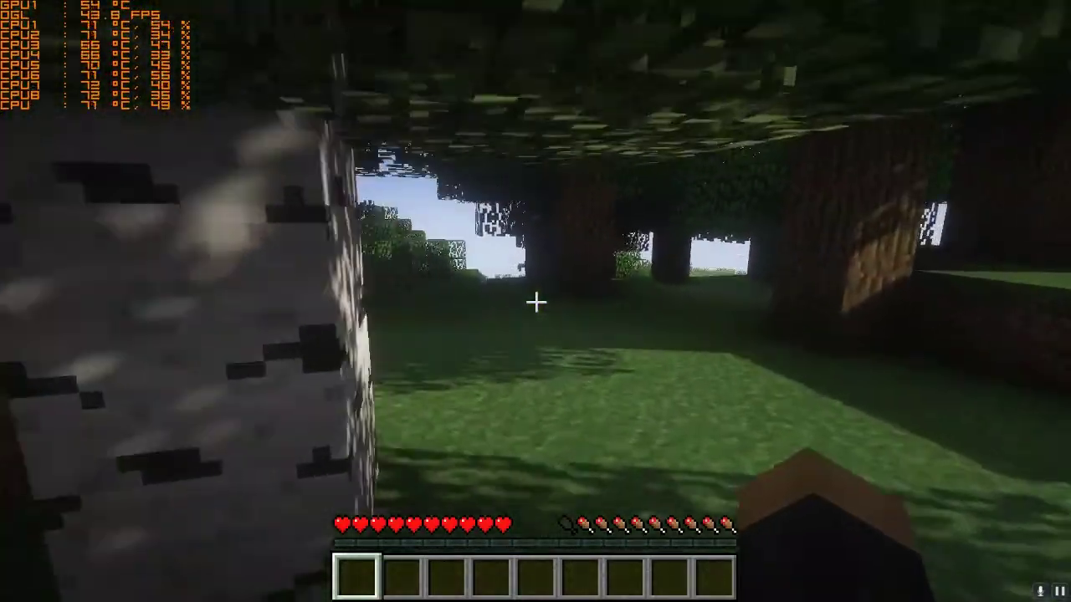
pyautogui.press('w')
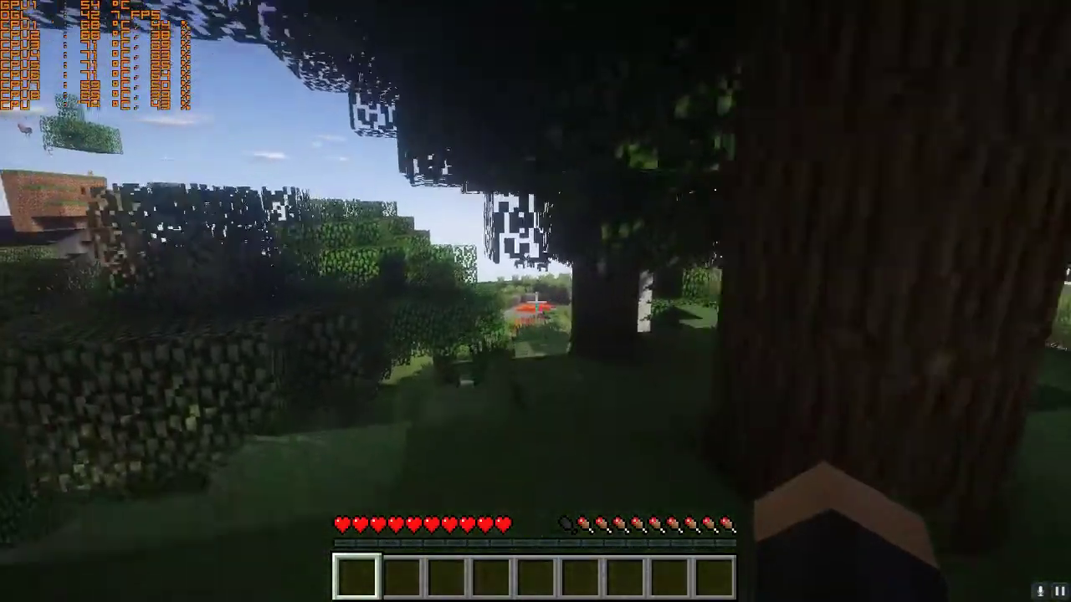
pyautogui.press('w')
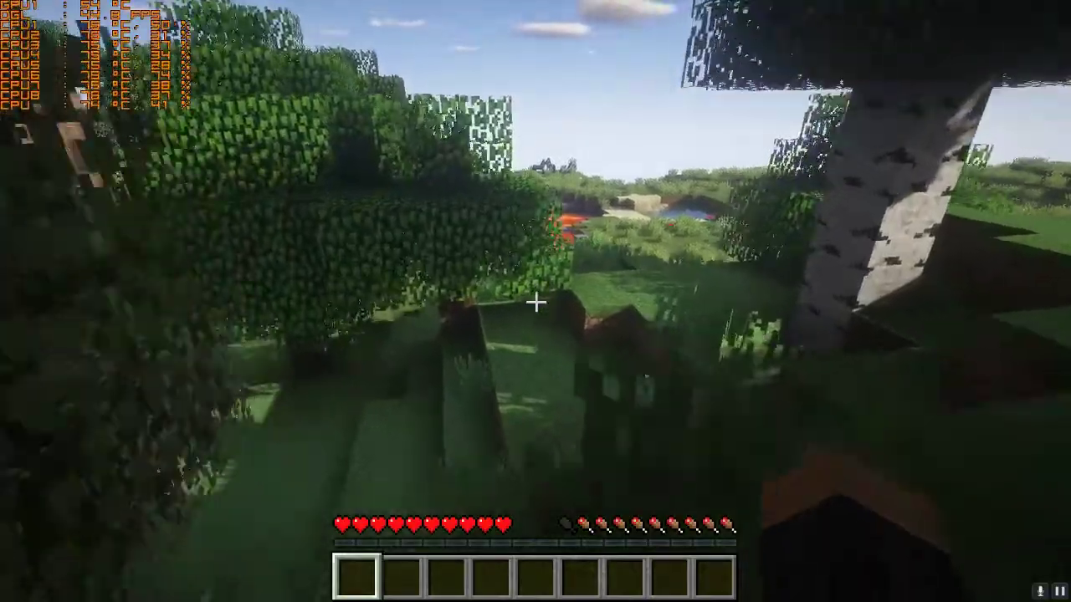
# Walk down the hillside into the tall grass, then pause and open Options
pyautogui.press('w')
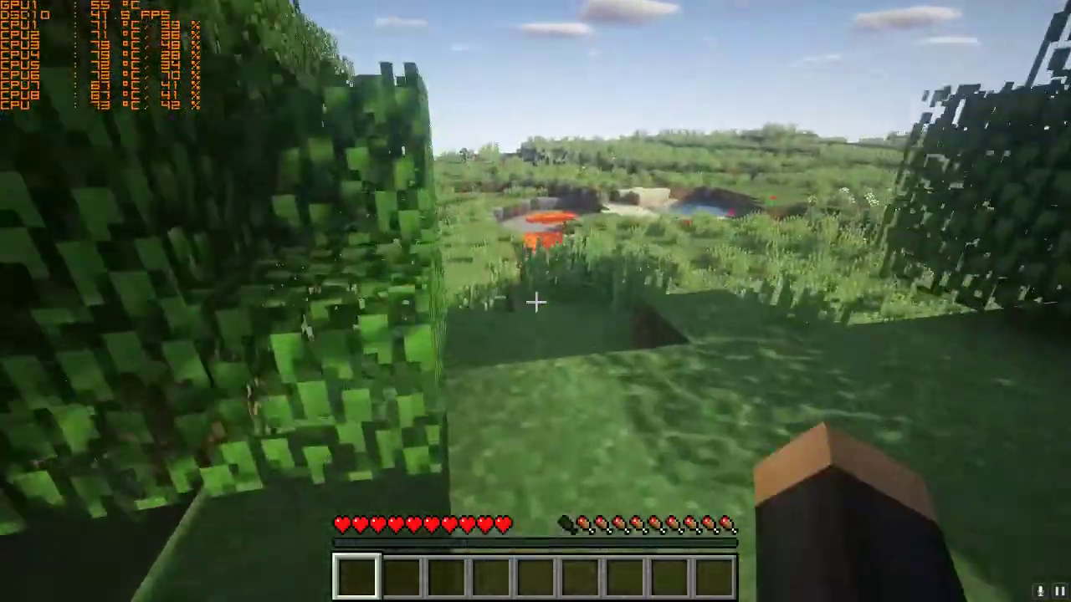
pyautogui.press('w')
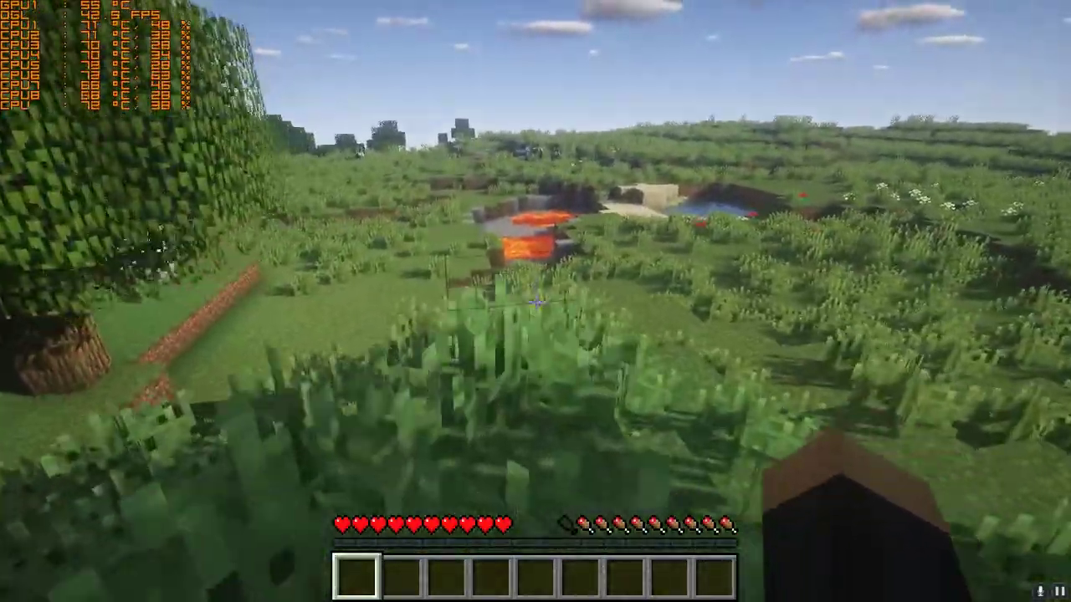
pyautogui.press('w')
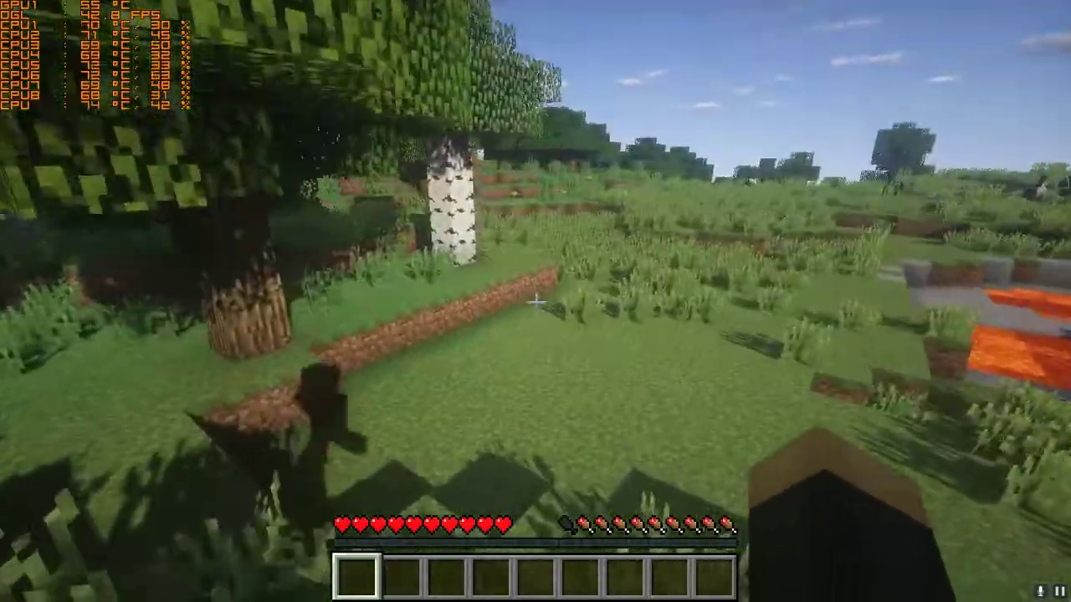
pyautogui.press('w')
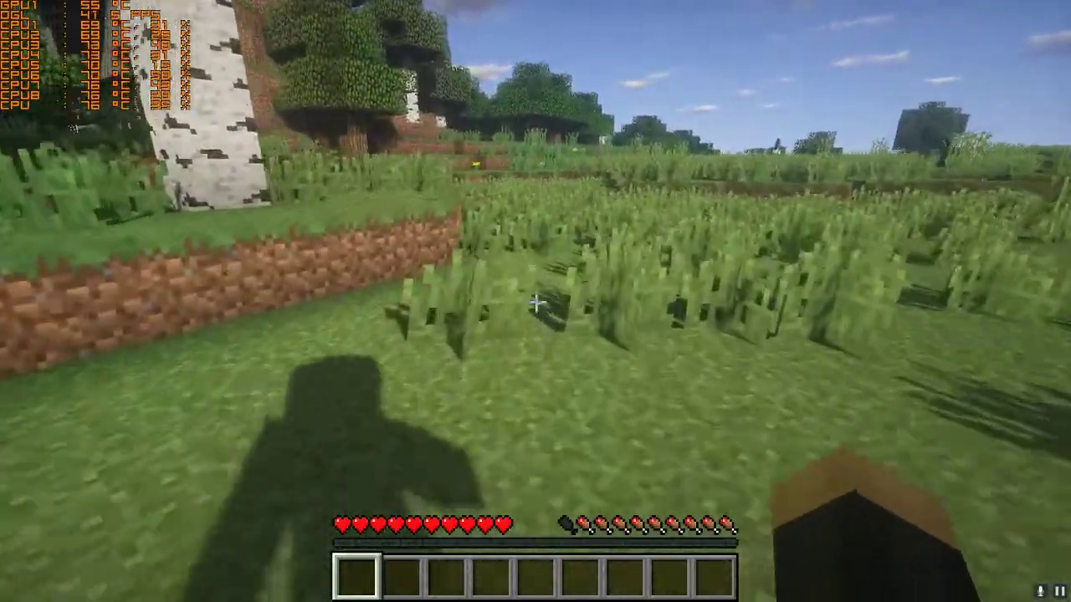
pyautogui.press('w')
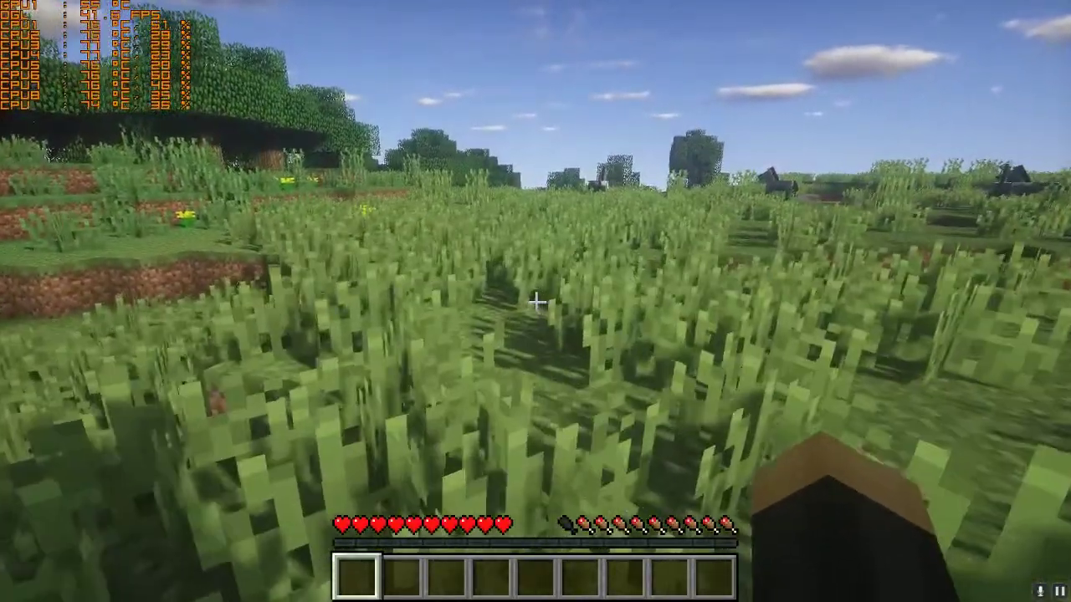
pyautogui.press('Escape')
pyautogui.click(505, 367)
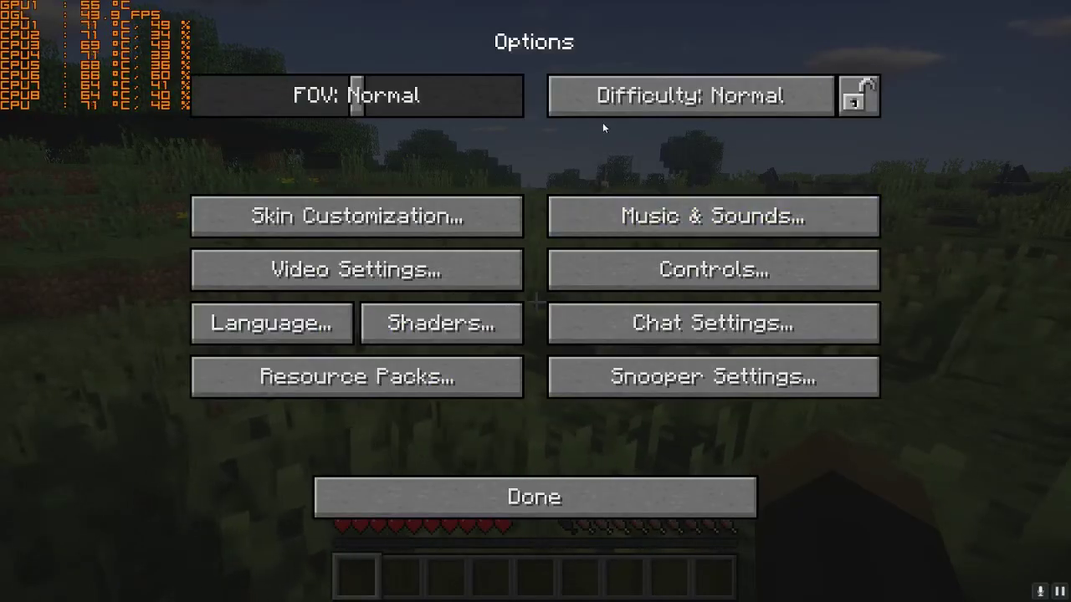
# Lower Minecraft's Master Volume to 47% in Music & Sounds, then resume the game
pyautogui.click(651, 219)
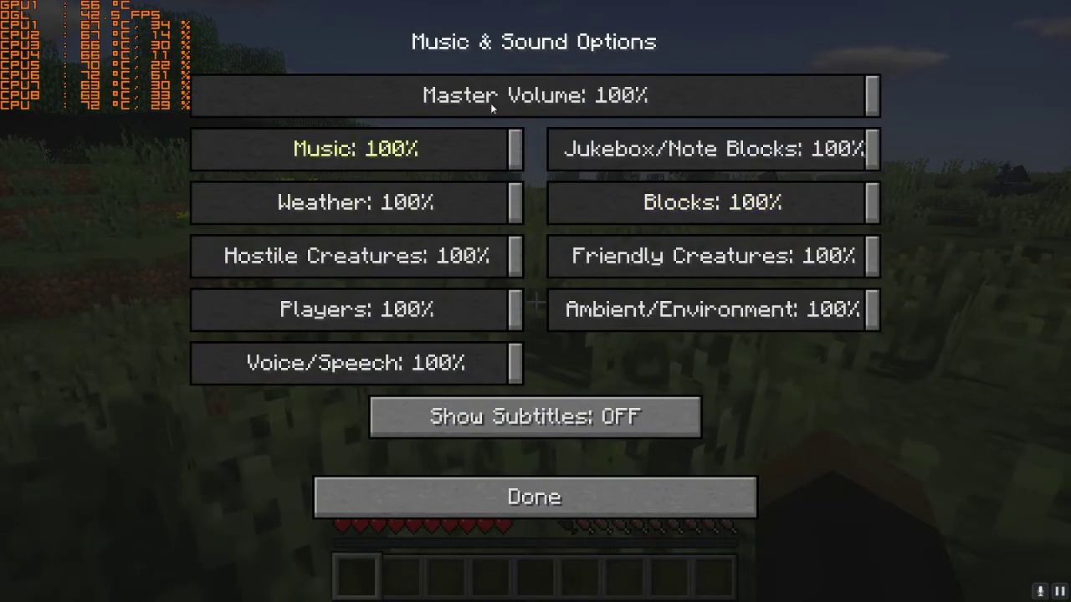
pyautogui.click(521, 96)
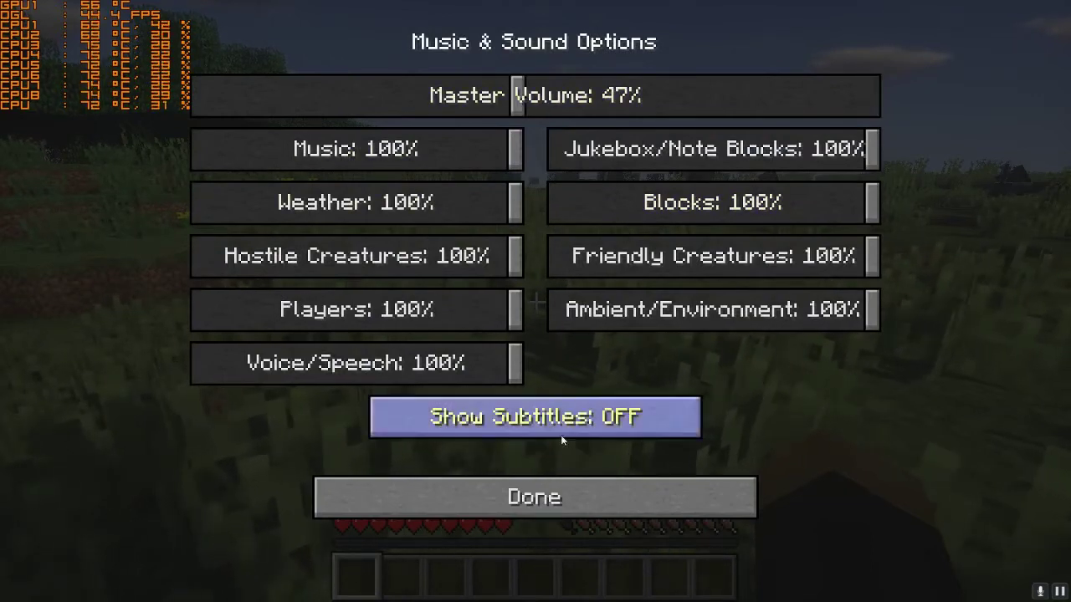
pyautogui.click(561, 499)
pyautogui.click(632, 488)
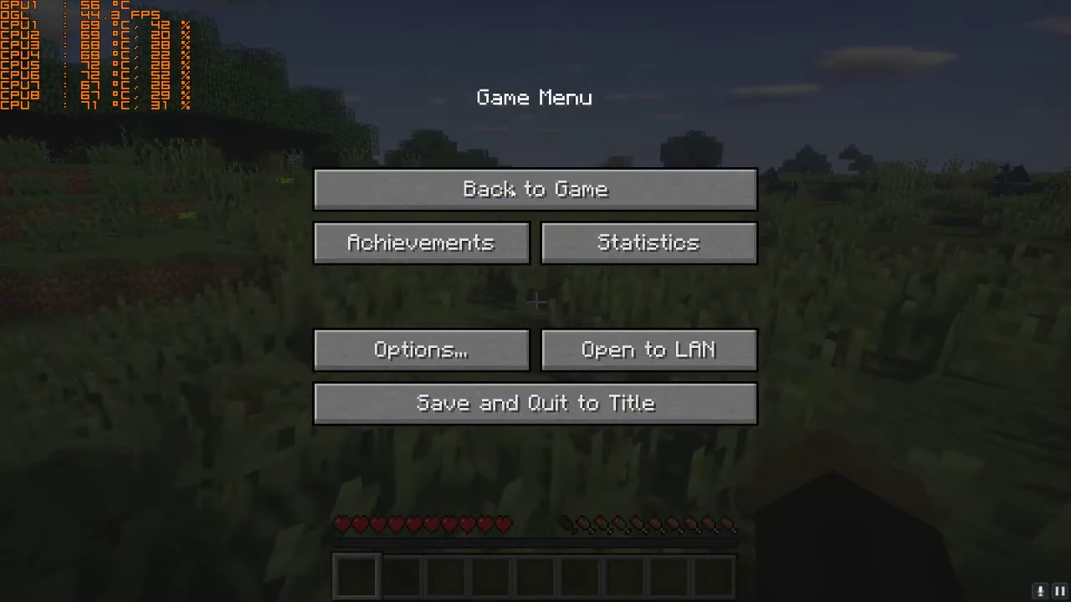
pyautogui.press('Escape')
pyautogui.press('Escape')
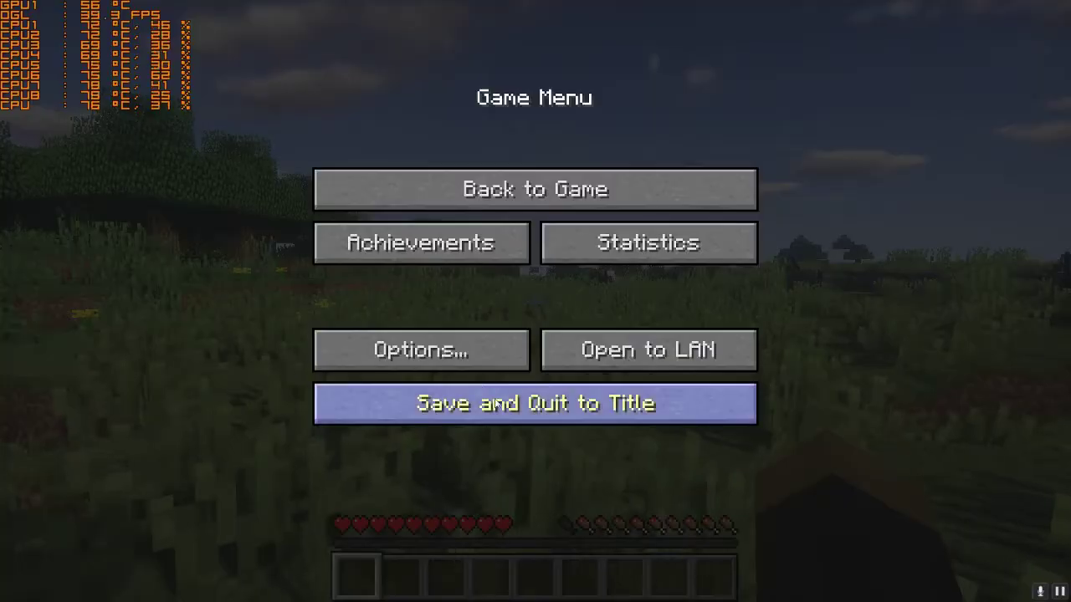
# Reduce the Music volume to 24% and return to the game menu
pyautogui.click(451, 351)
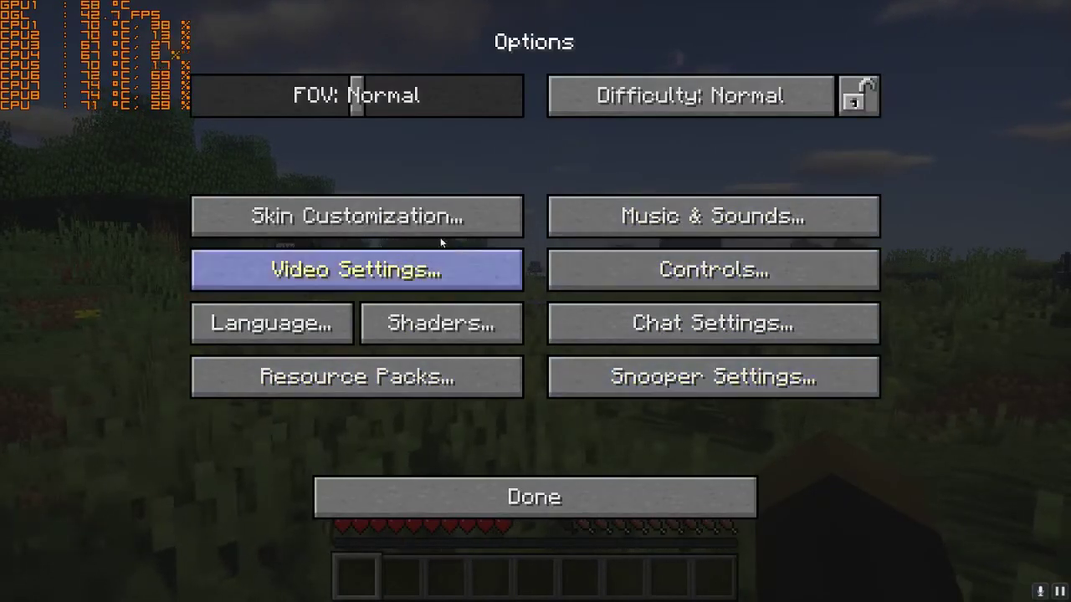
pyautogui.click(673, 232)
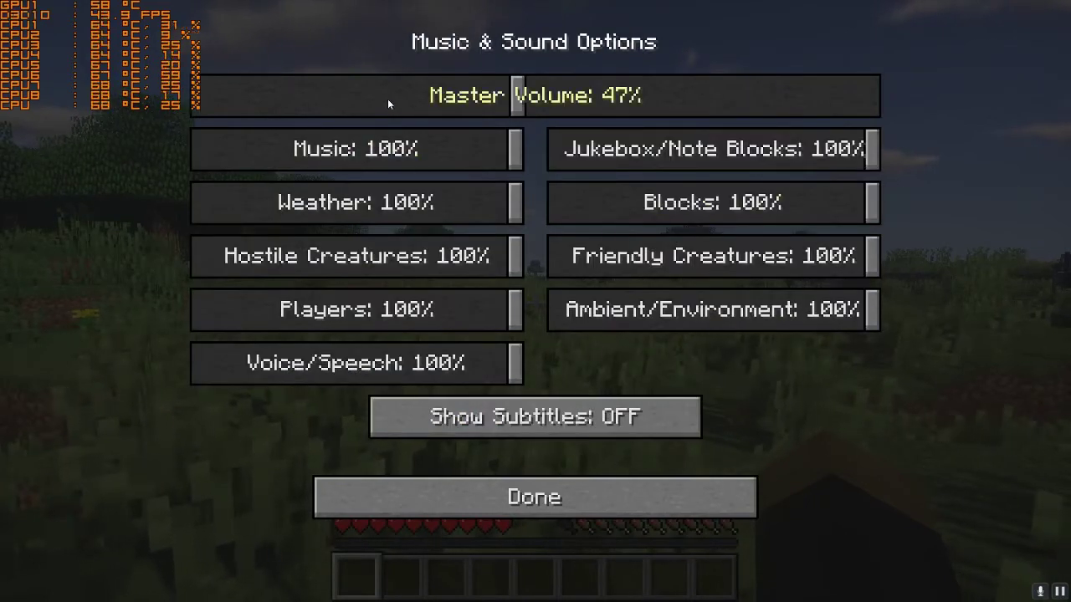
pyautogui.click(378, 157)
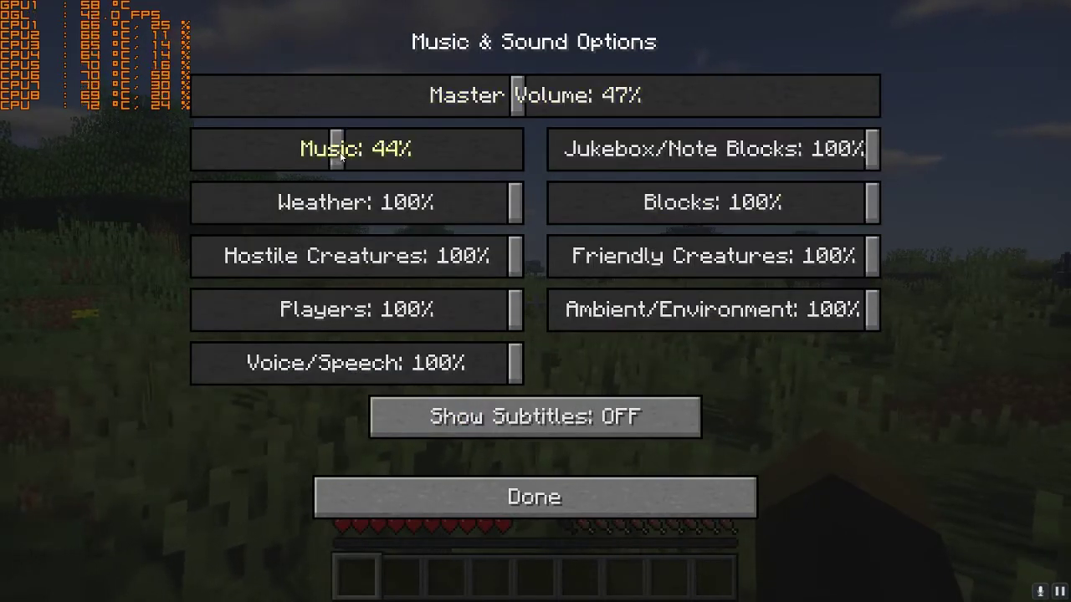
pyautogui.click(275, 156)
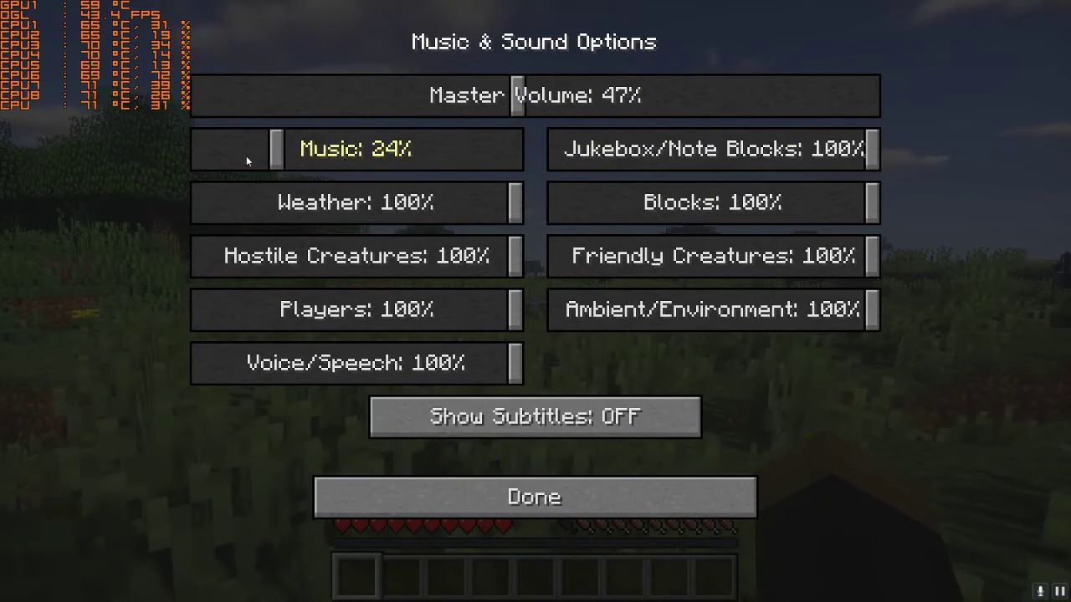
pyautogui.click(580, 495)
pyautogui.click(580, 495)
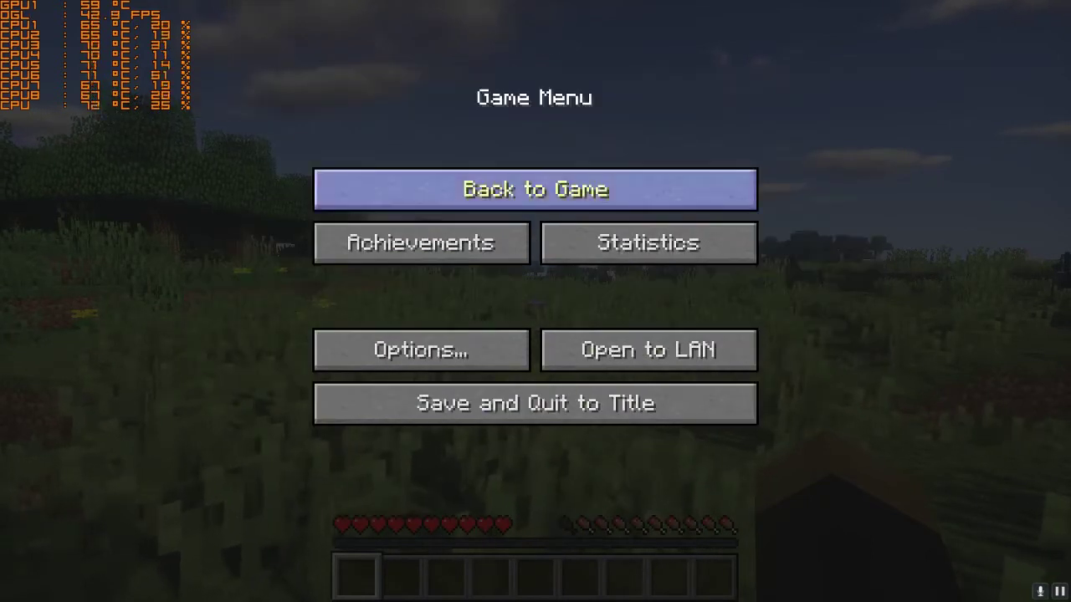